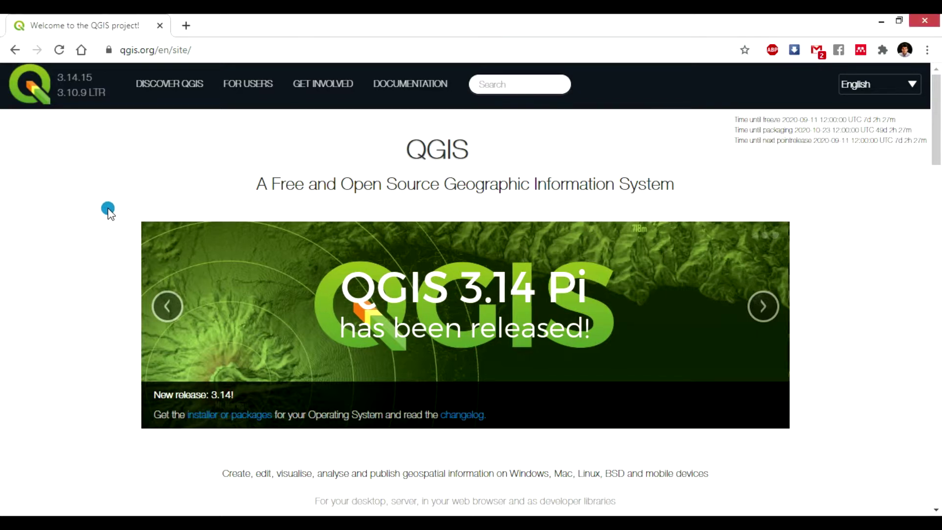
# Scroll down the qgis.org home page toward the Download Now button.
pyautogui.scroll(-1, 108, 210)
pyautogui.scroll(-5, 108, 209)
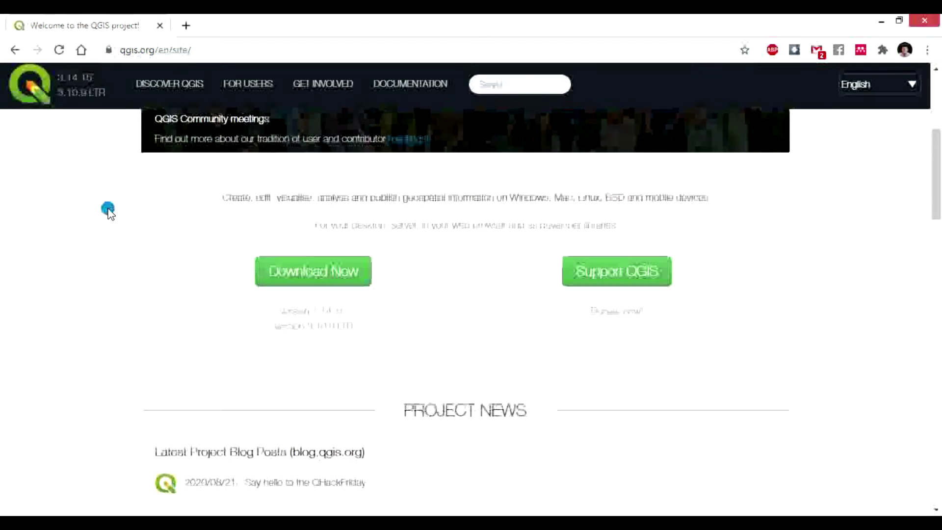
# Go to the Download QGIS page and scroll to the Windows standalone installers for 3.14 and 3.10.
pyautogui.click(314, 277)
pyautogui.scroll(-1, 316, 280)
pyautogui.scroll(-6, 317, 279)
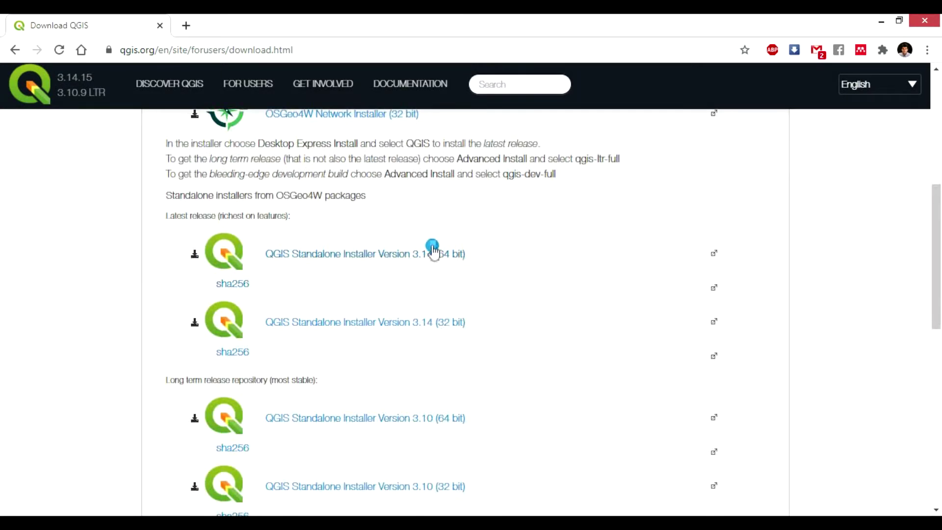
pyautogui.scroll(-3, 430, 314)
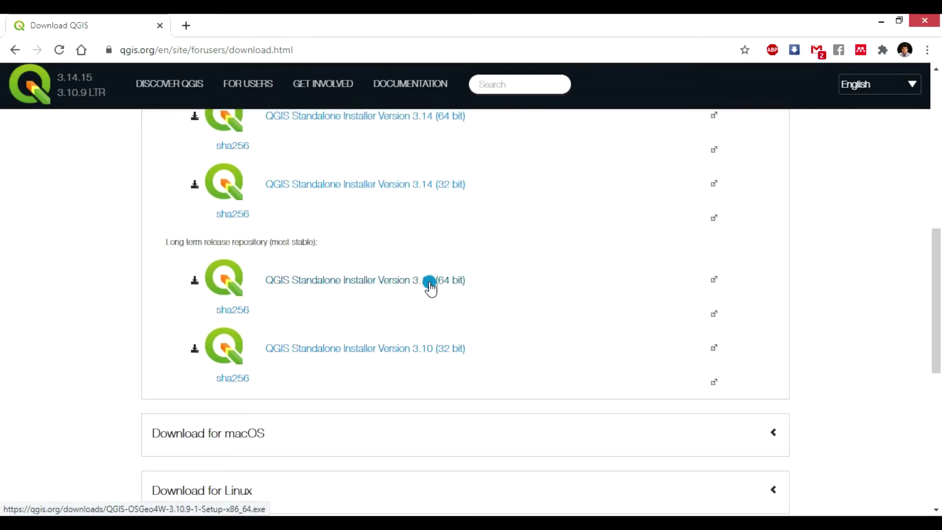
pyautogui.scroll(9, 431, 285)
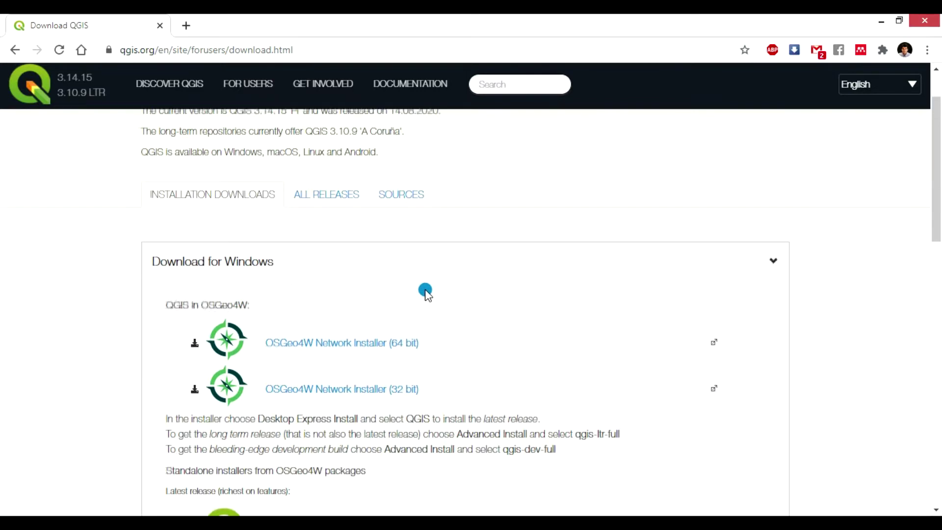
pyautogui.scroll(-12, 229, 265)
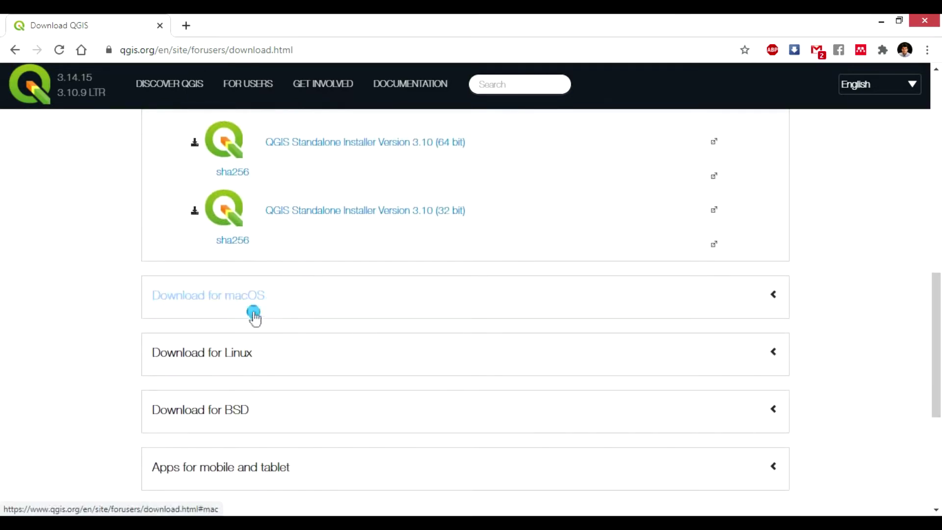
pyautogui.scroll(3, 329, 337)
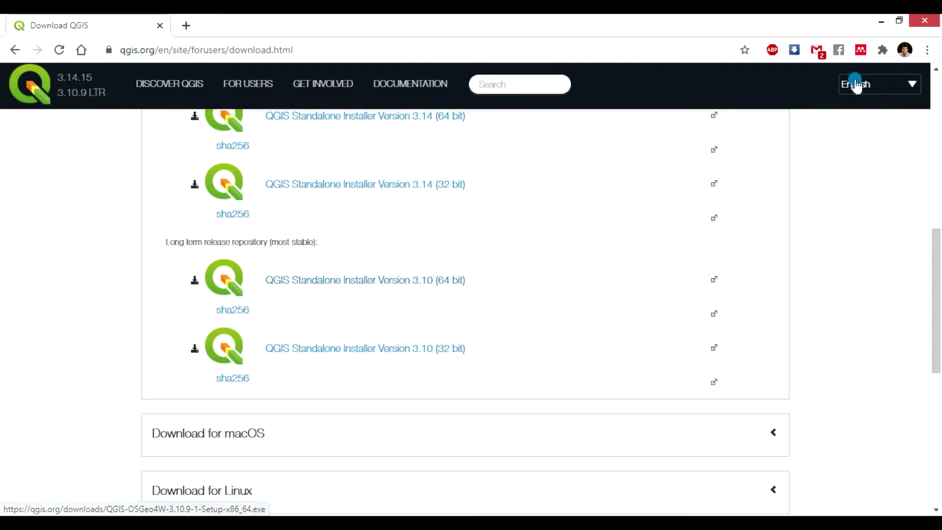
# Minimize Chrome, open the QGIS 3.10 desktop folder and select the QGIS Desktop 3.10.9 shortcut.
pyautogui.click(883, 23)
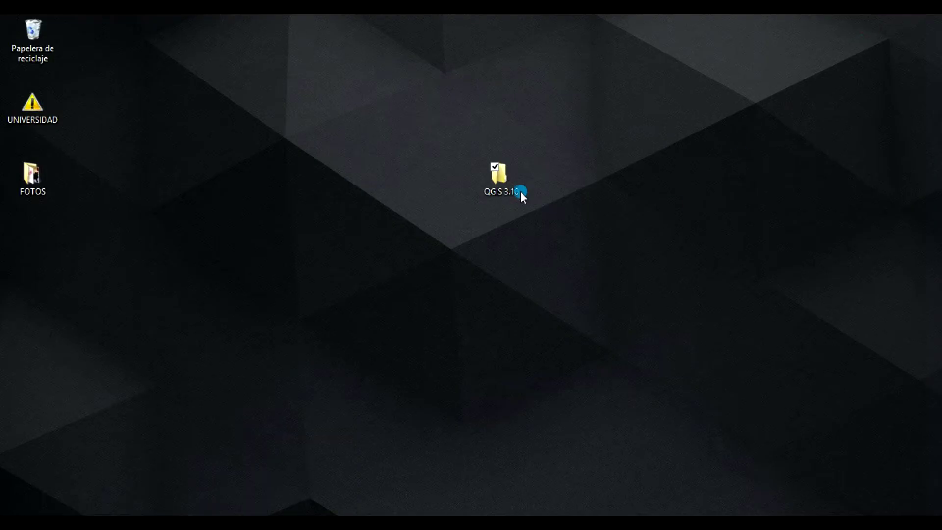
pyautogui.click(532, 192)
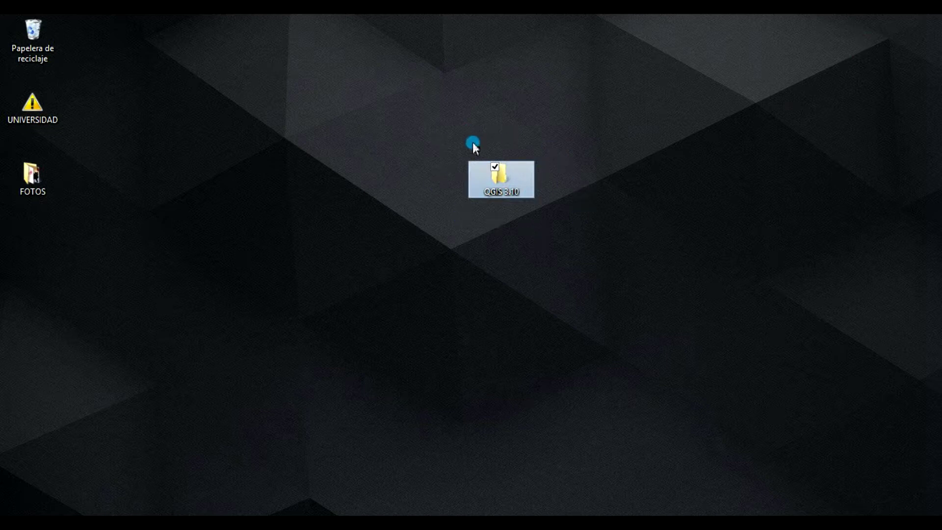
pyautogui.doubleClick(505, 193)
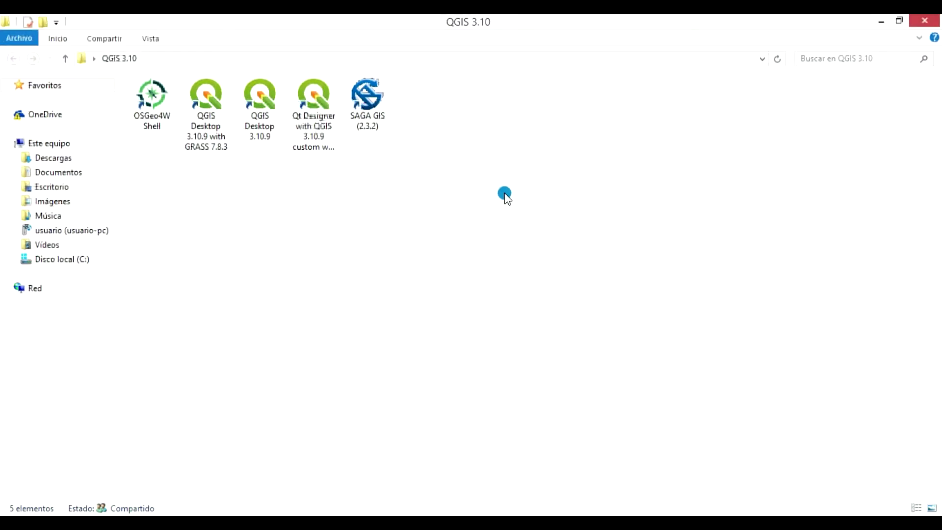
pyautogui.click(263, 122)
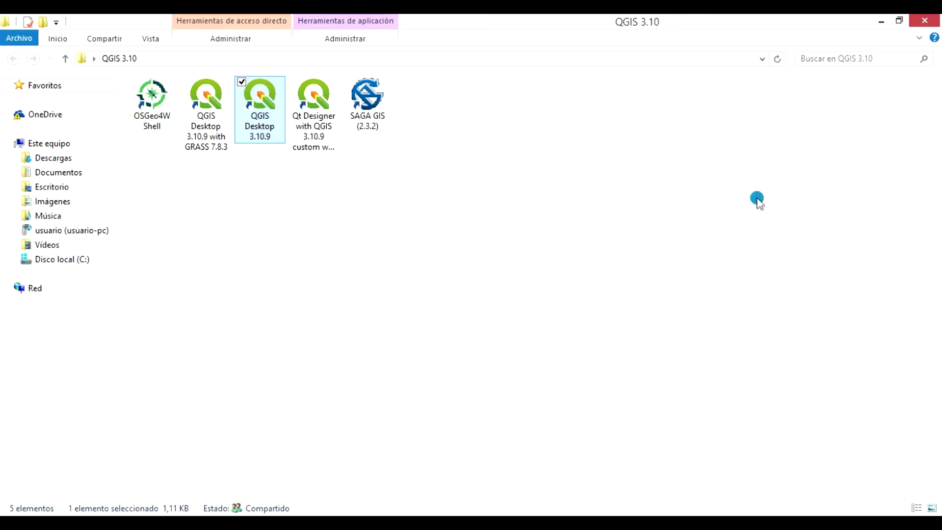
# Close the QGIS 3.10 folder window and create a new blank QGIS project.
pyautogui.click(929, 23)
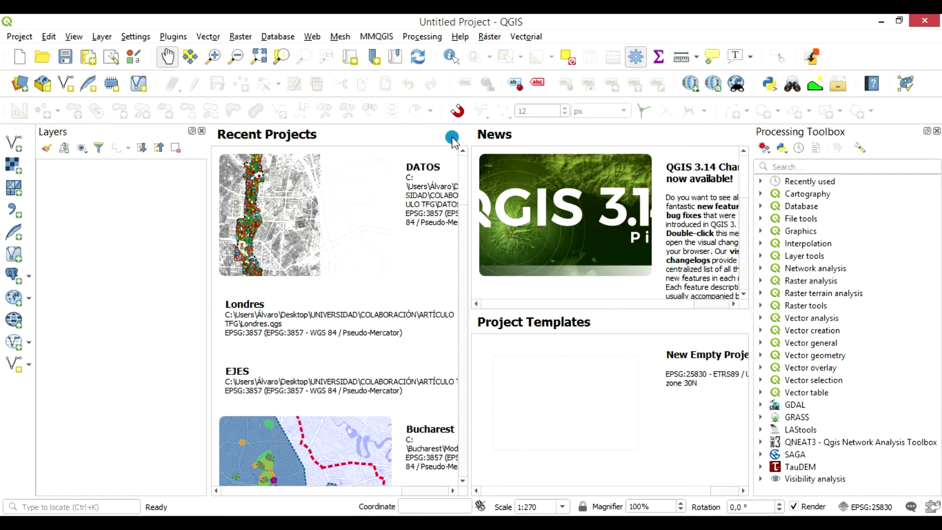
pyautogui.click(19, 59)
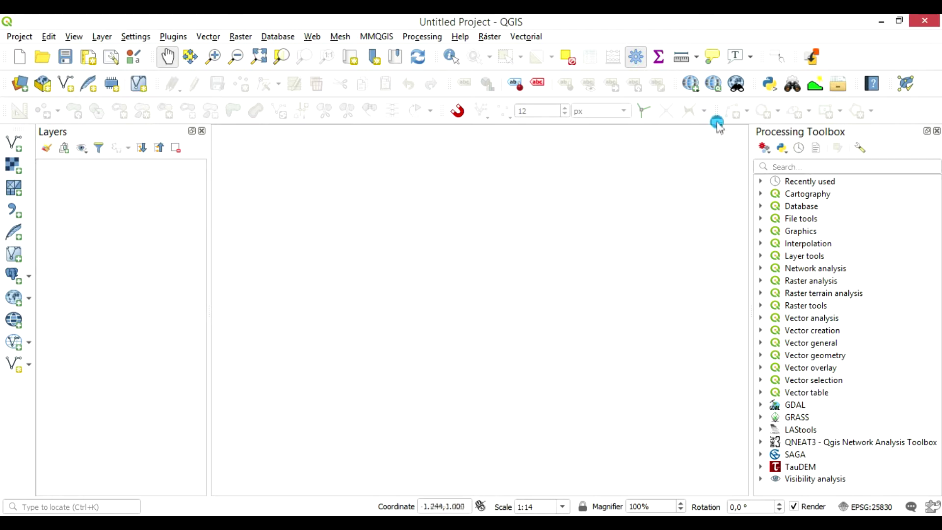
pyautogui.rightClick(844, 62)
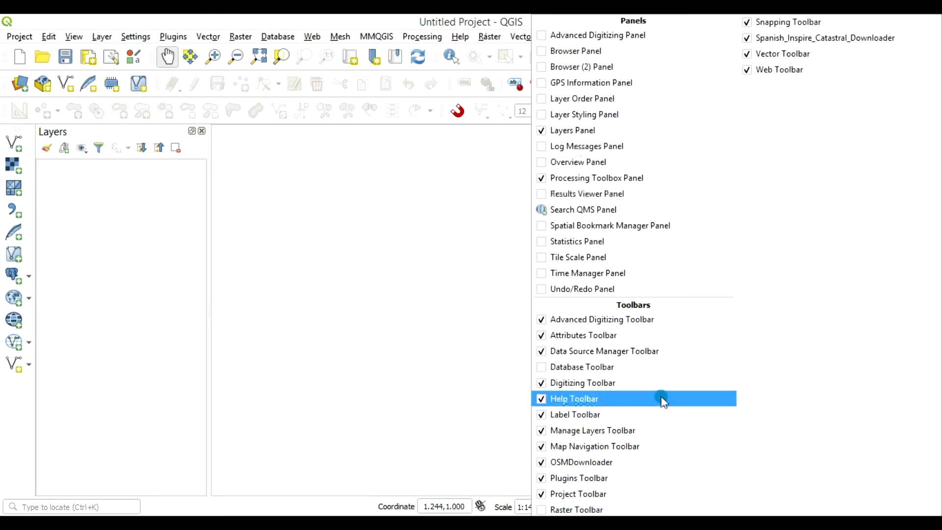
pyautogui.click(584, 178)
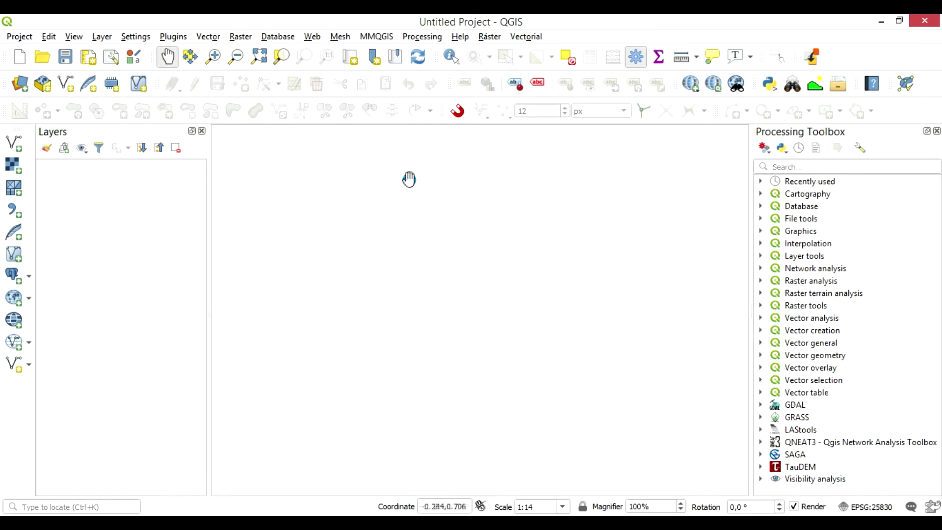
pyautogui.click(77, 38)
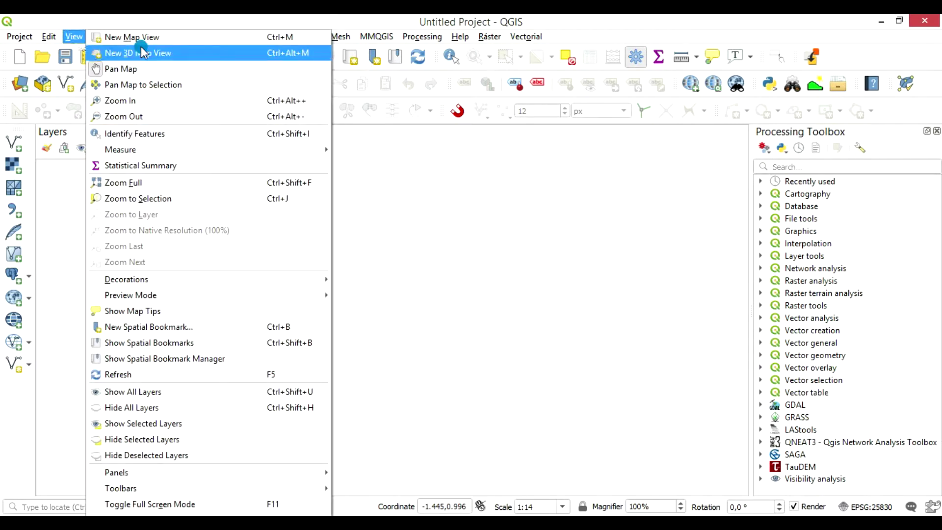
pyautogui.click(201, 471)
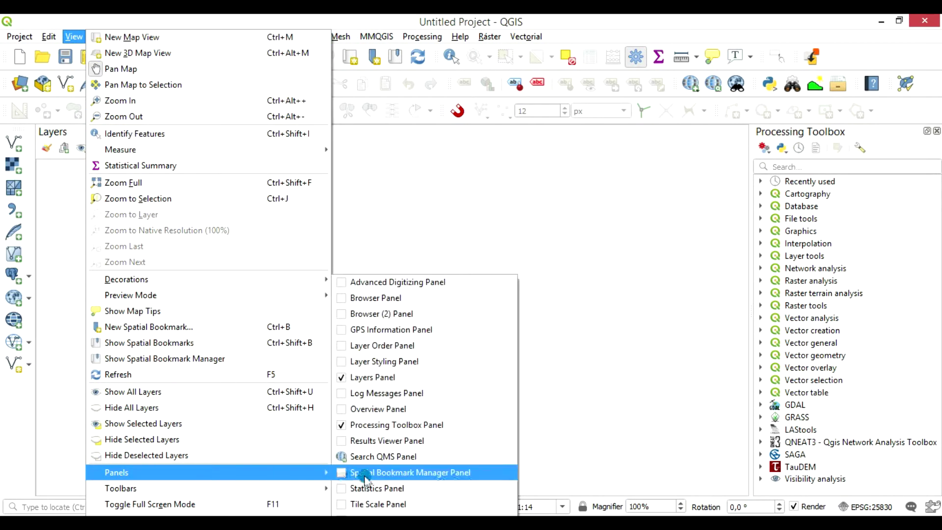
pyautogui.moveTo(294, 489)
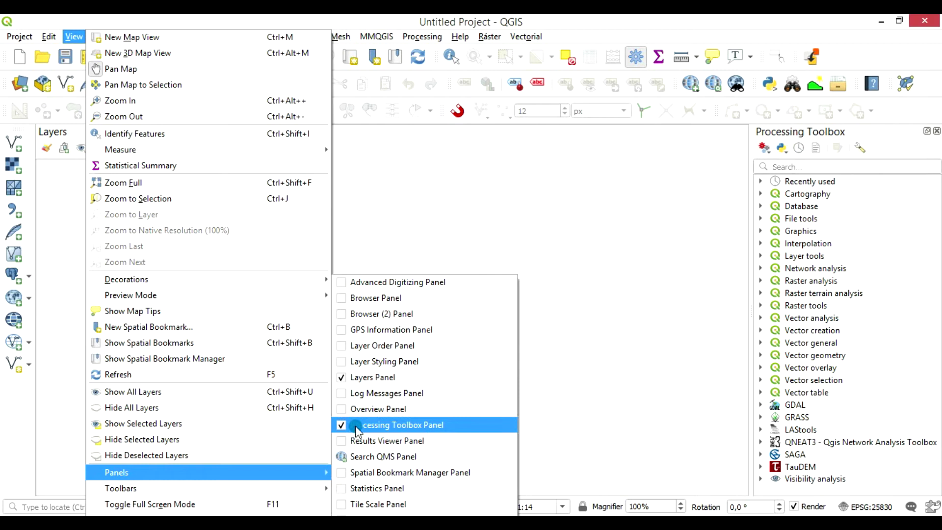
pyautogui.click(415, 210)
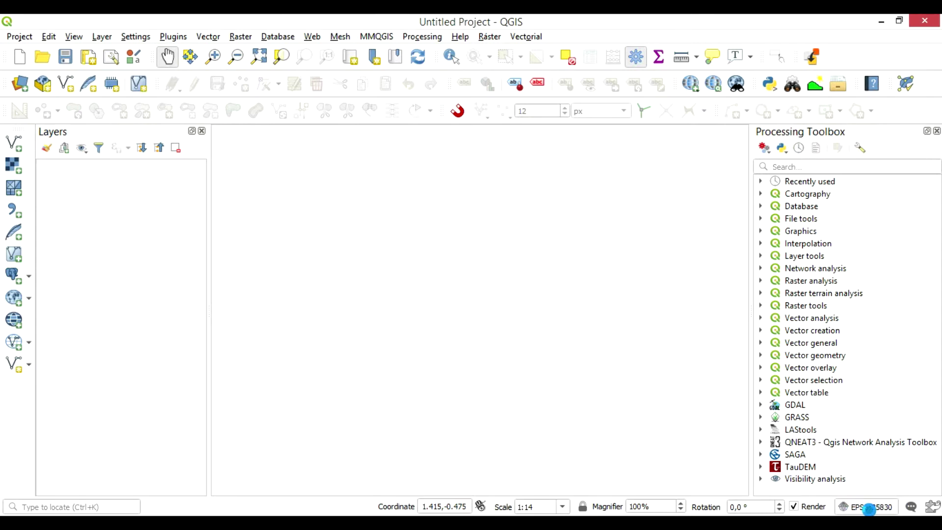
pyautogui.click(869, 508)
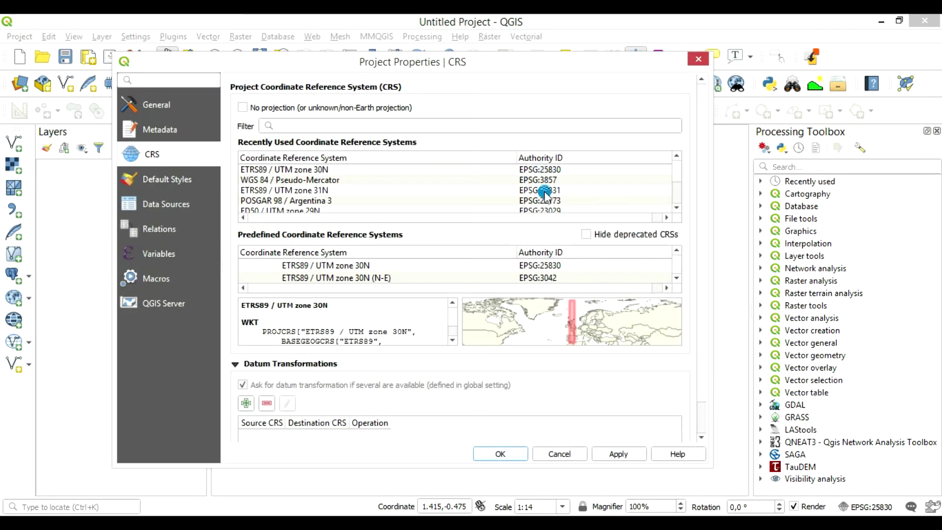
pyautogui.scroll(5, 577, 323)
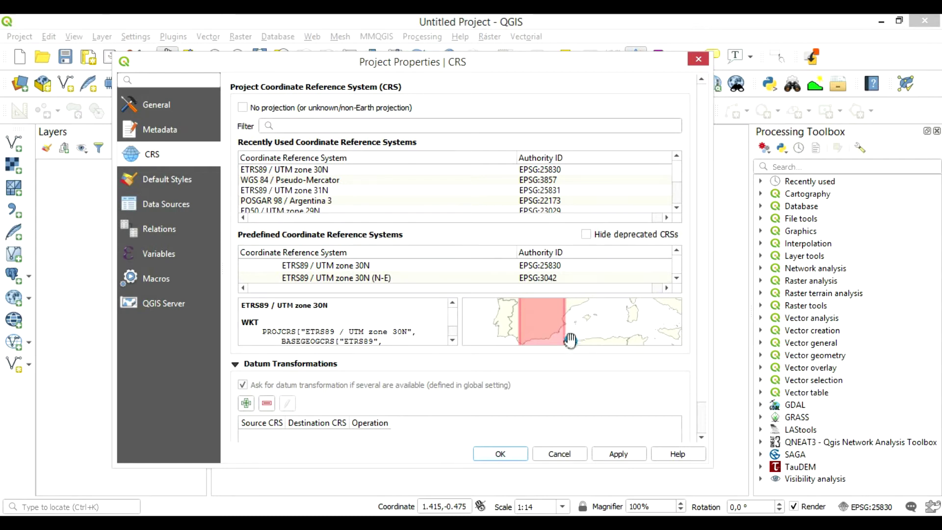
pyautogui.click(567, 453)
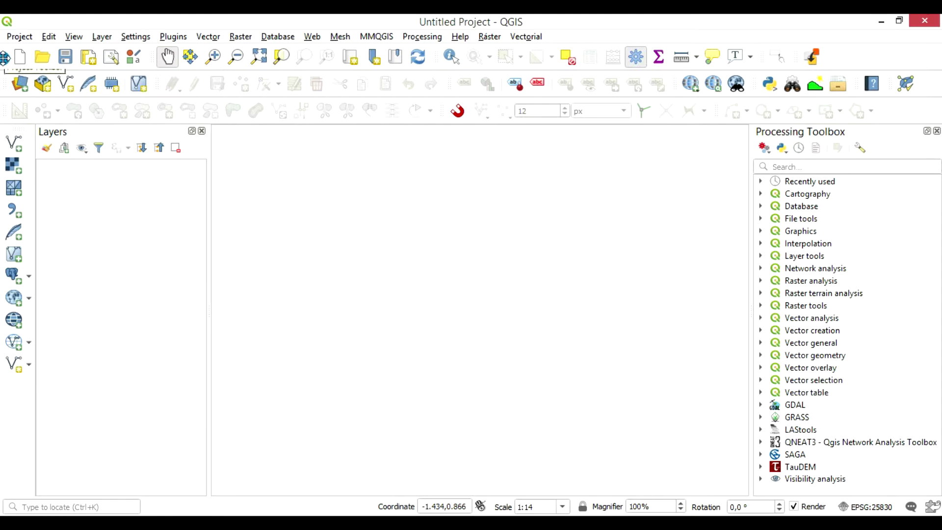
pyautogui.click(112, 61)
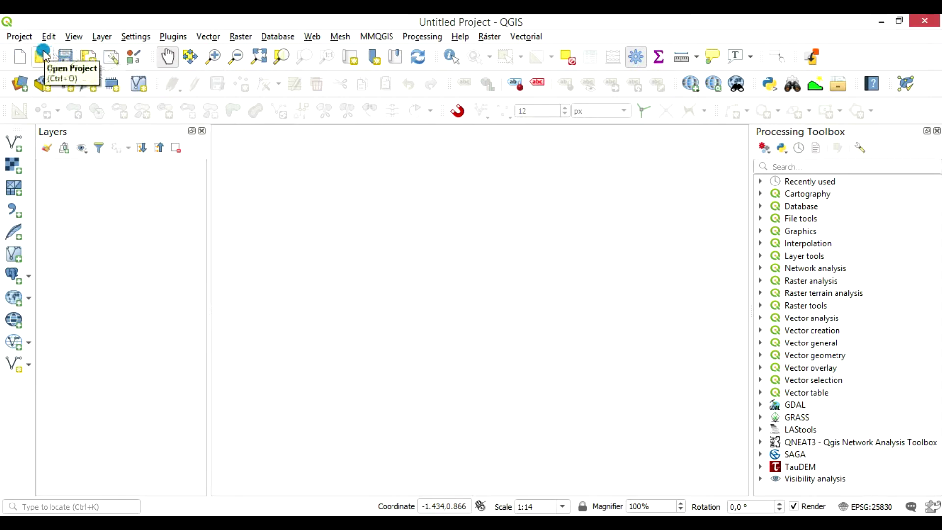
pyautogui.click(24, 37)
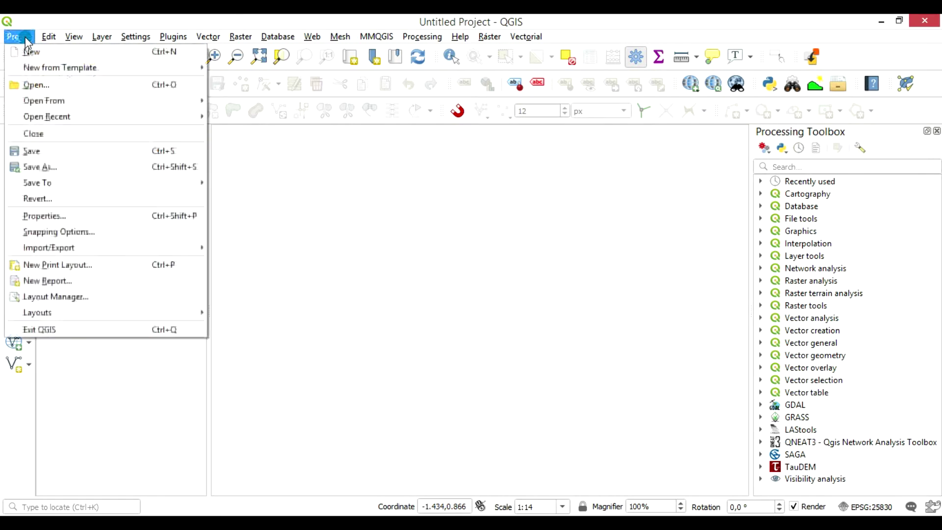
pyautogui.click(46, 118)
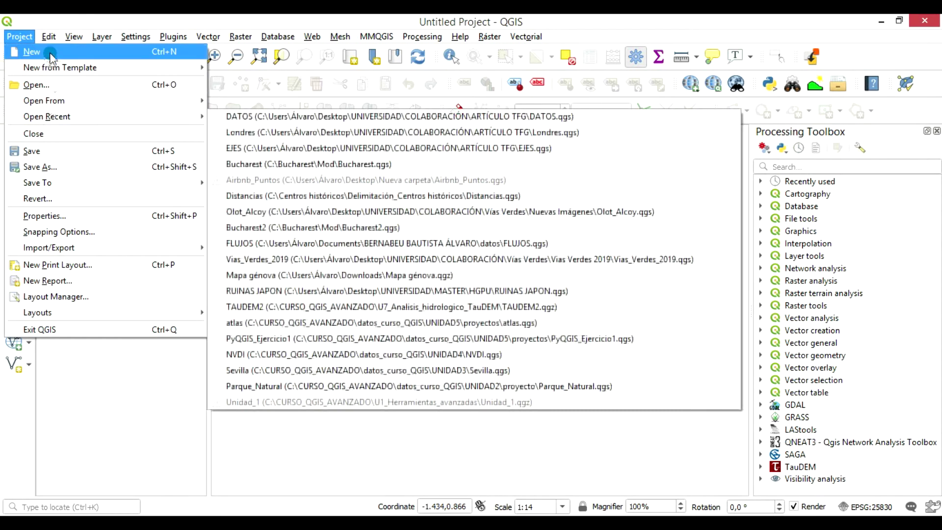
pyautogui.moveTo(76, 244)
pyautogui.click(178, 246)
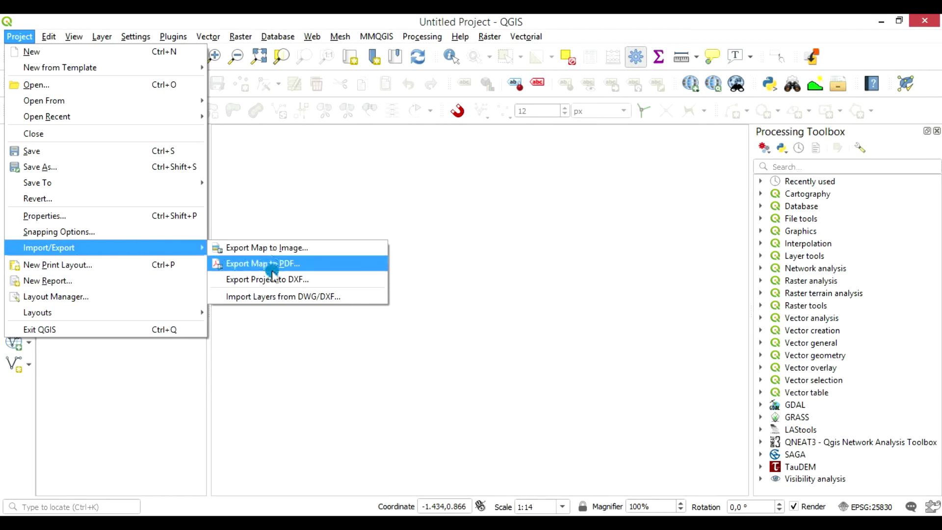
pyautogui.click(284, 290)
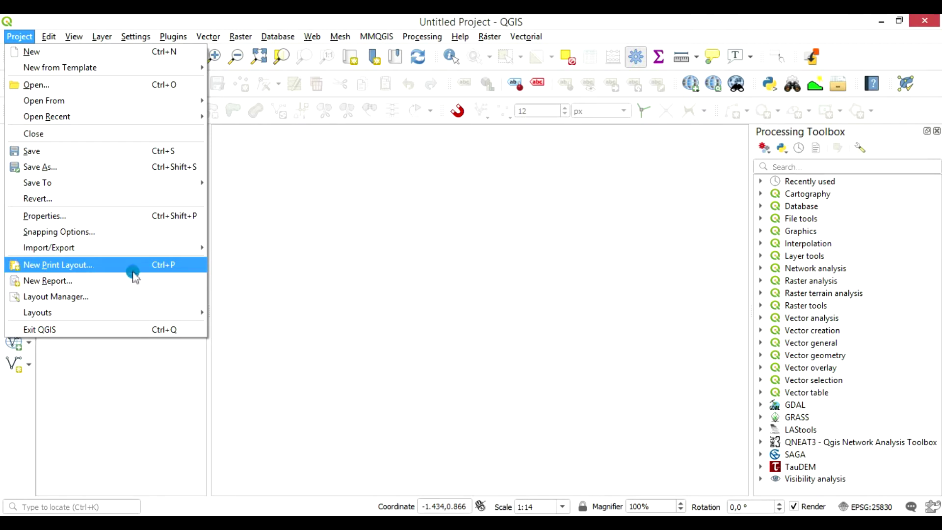
pyautogui.click(450, 271)
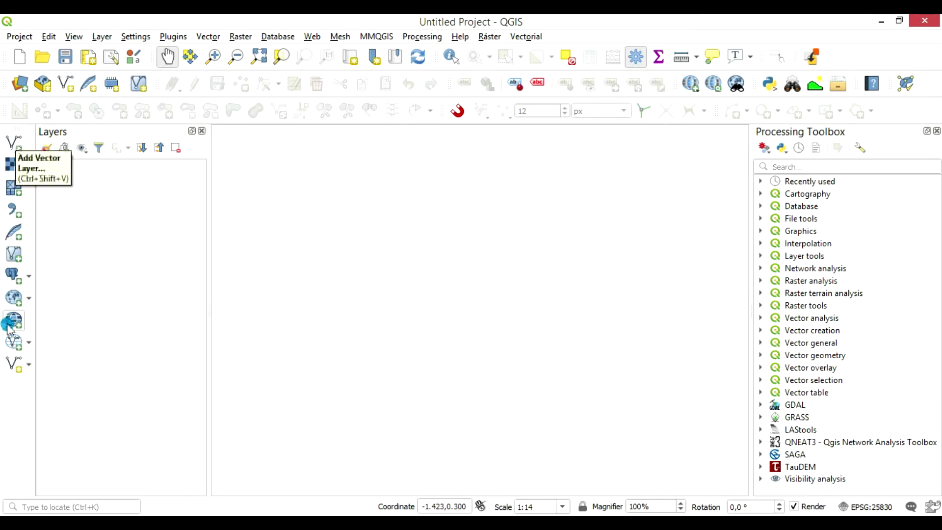
# Drag SC_ALICANTE.shp from the census-section folder onto the empty QGIS map canvas.
pyautogui.click(103, 37)
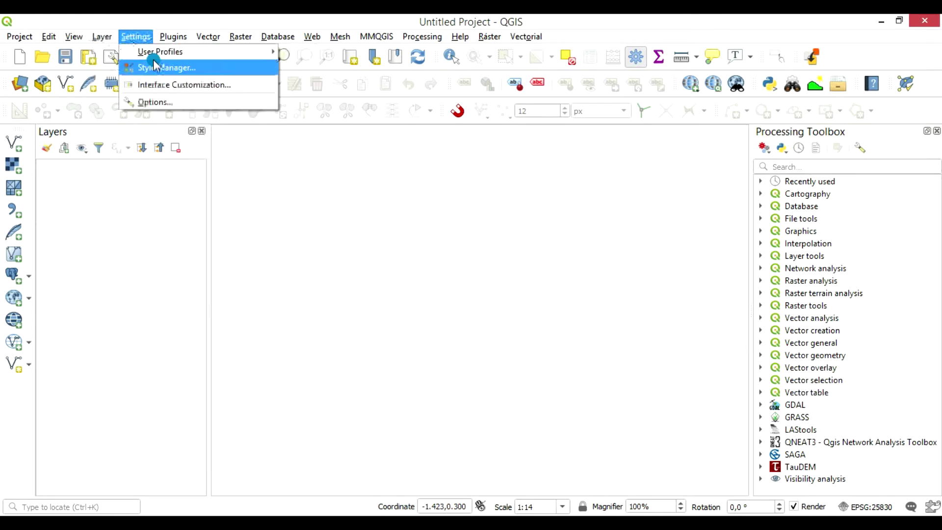
pyautogui.moveTo(126, 69)
pyautogui.moveTo(136, 84)
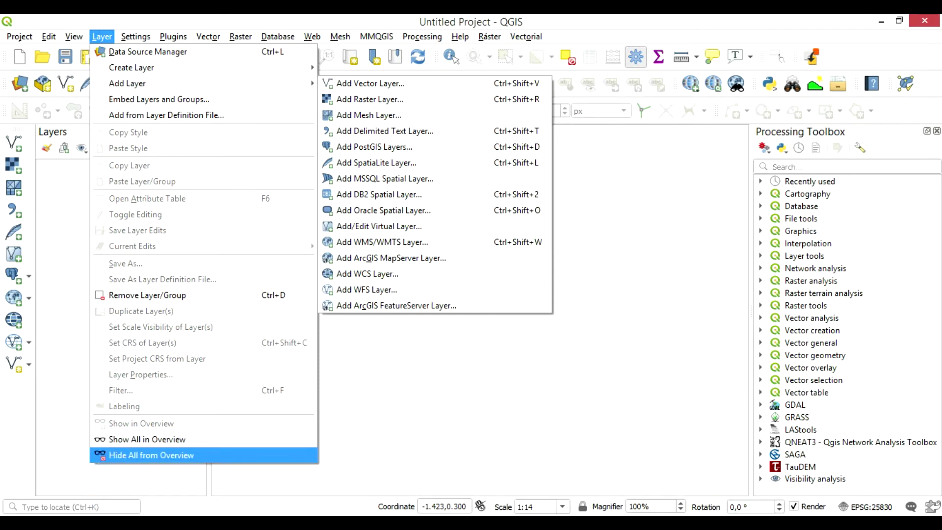
pyautogui.click(348, 460)
pyautogui.click(143, 515)
pyautogui.moveTo(203, 177); pyautogui.dragTo(451, 301)
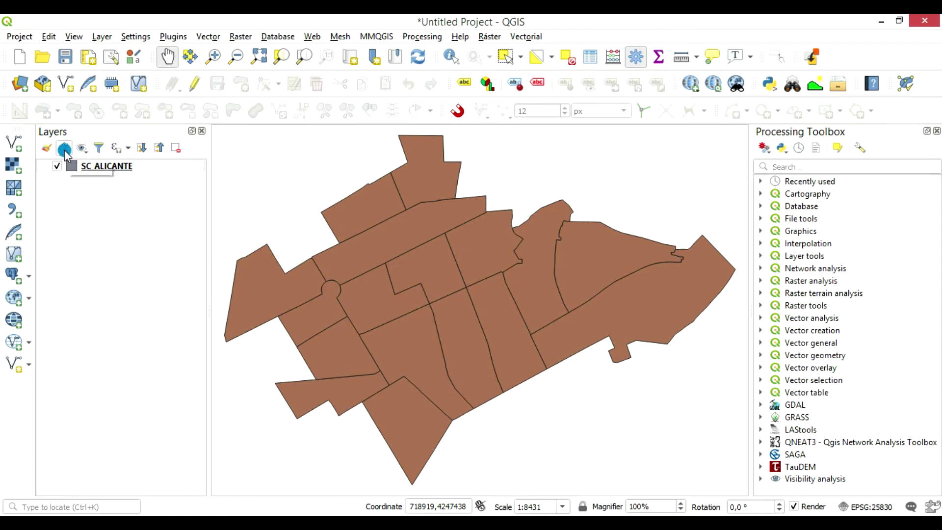
# Turn on editing for SC ALICANTE from the Digitizing toolbar, then switch it off again.
pyautogui.click(81, 148)
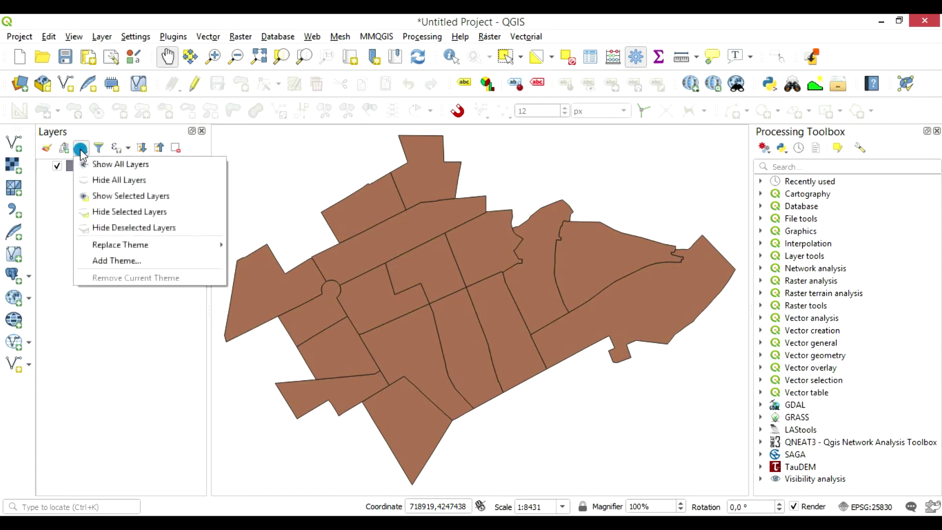
pyautogui.click(204, 148)
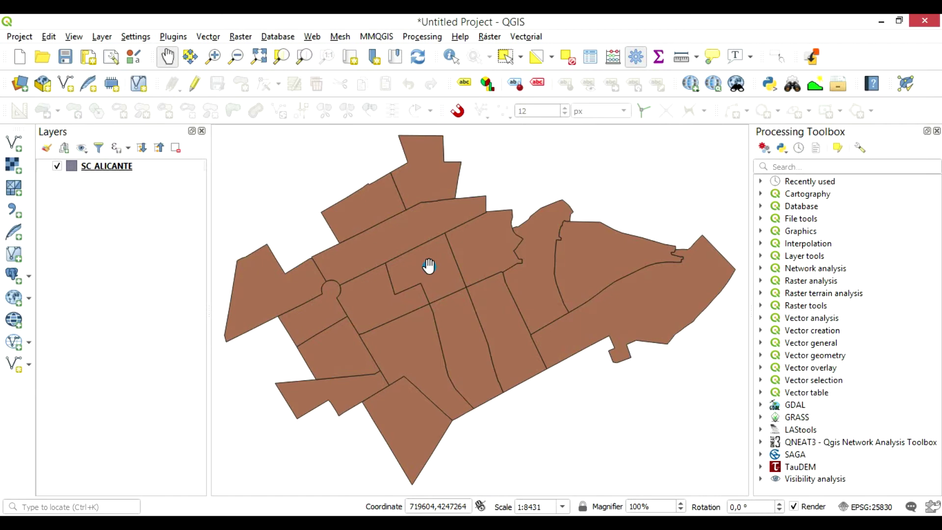
pyautogui.click(192, 87)
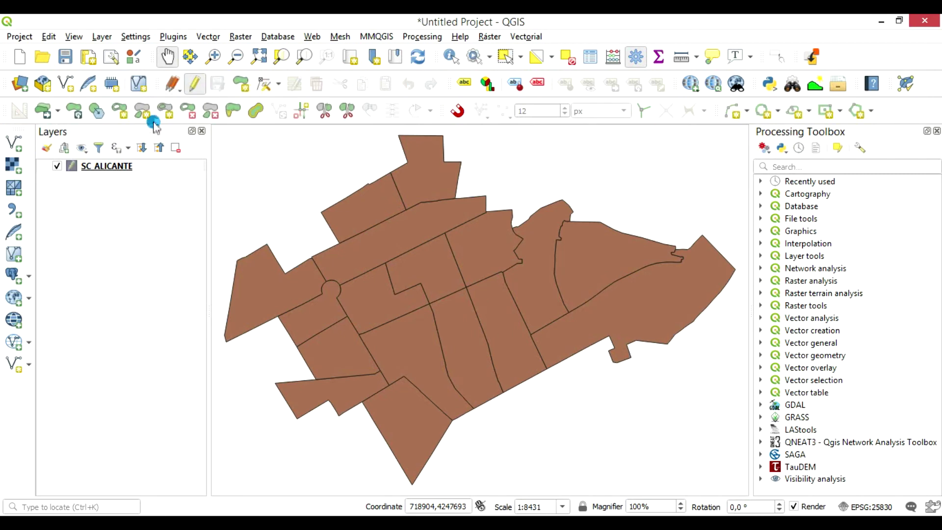
pyautogui.click(167, 109)
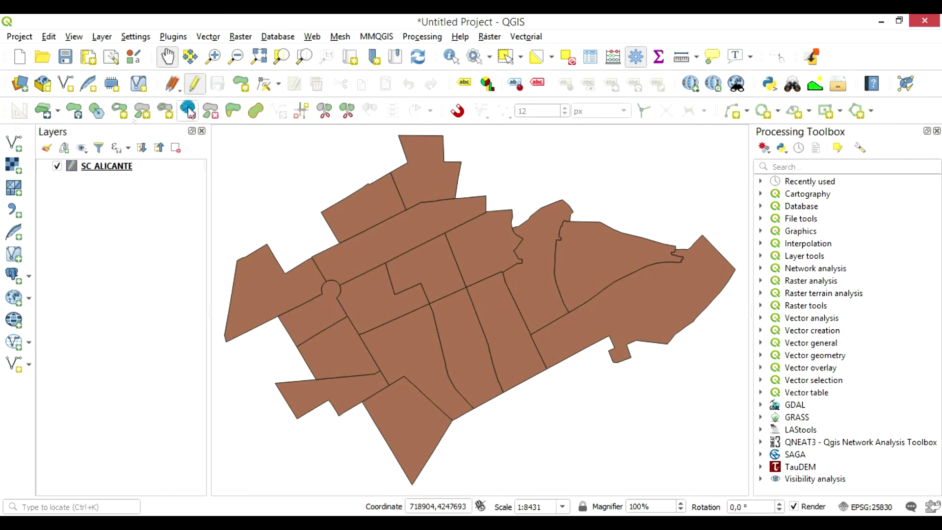
pyautogui.click(322, 88)
pyautogui.click(196, 88)
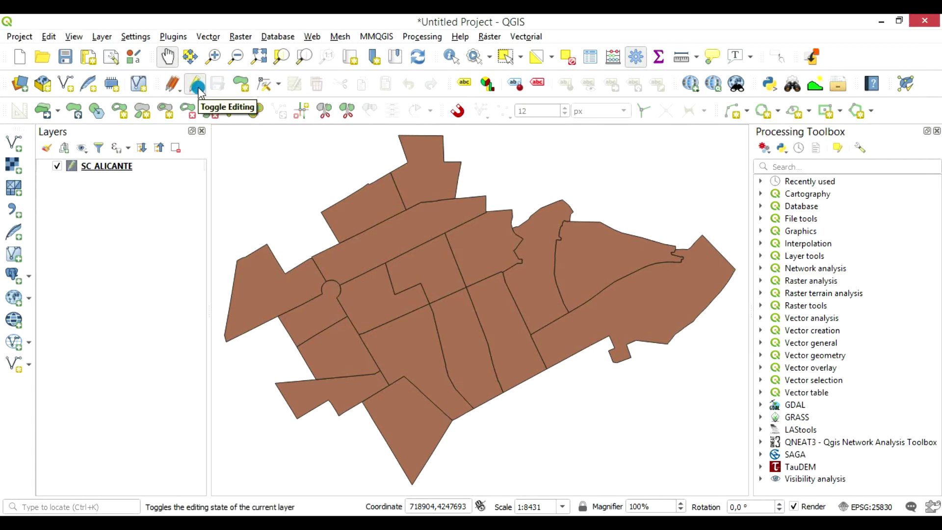
pyautogui.click(198, 88)
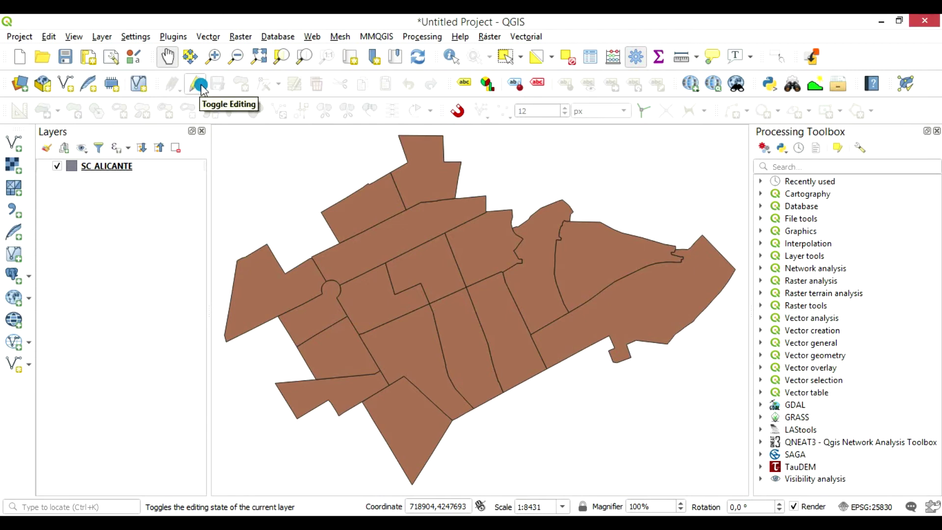
# Turn SC ALICANTE editing back on from the Layer menu and look over the Edit menu.
pyautogui.click(97, 36)
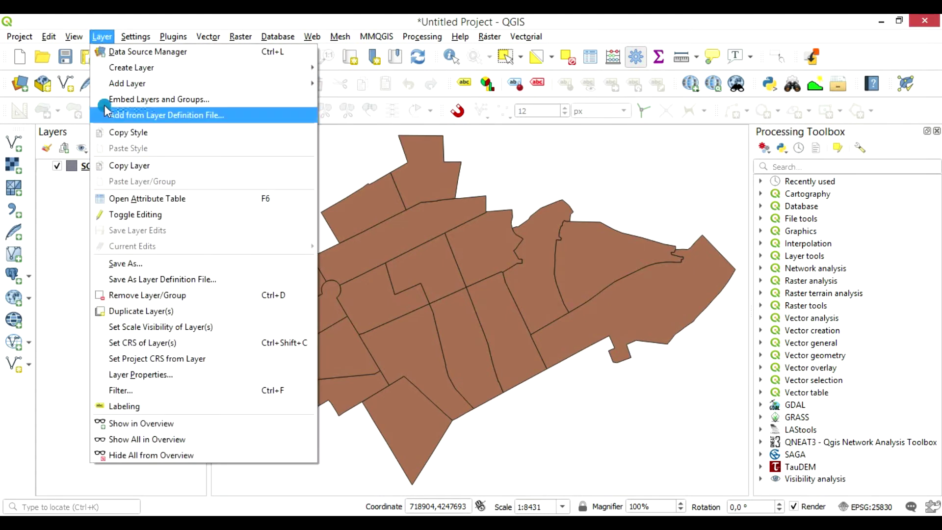
pyautogui.click(128, 217)
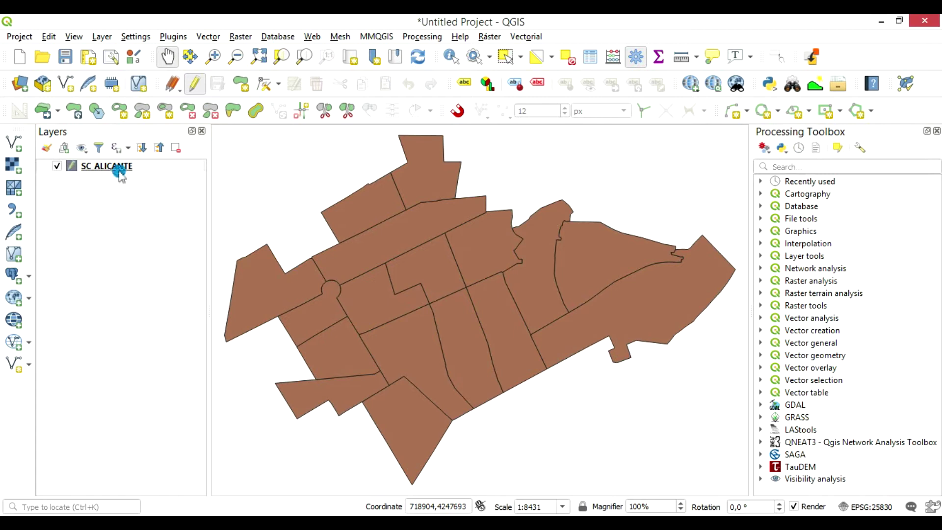
pyautogui.click(50, 38)
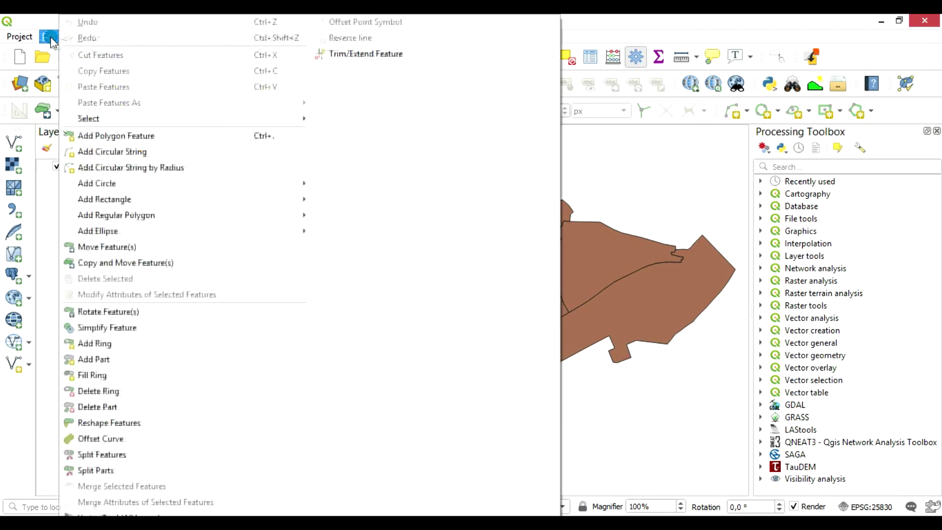
pyautogui.click(581, 211)
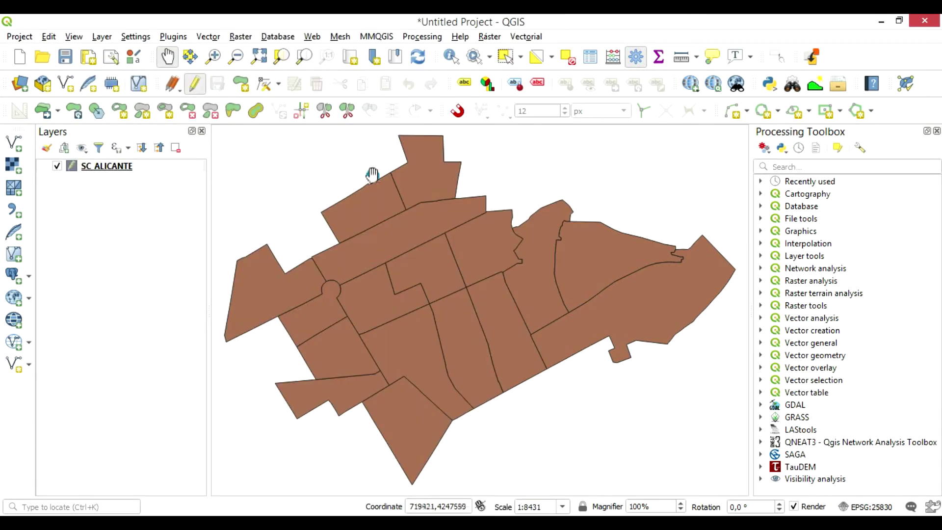
# Stop editing SC ALICANTE, select it in the Layers panel and bring up its context menu.
pyautogui.click(195, 83)
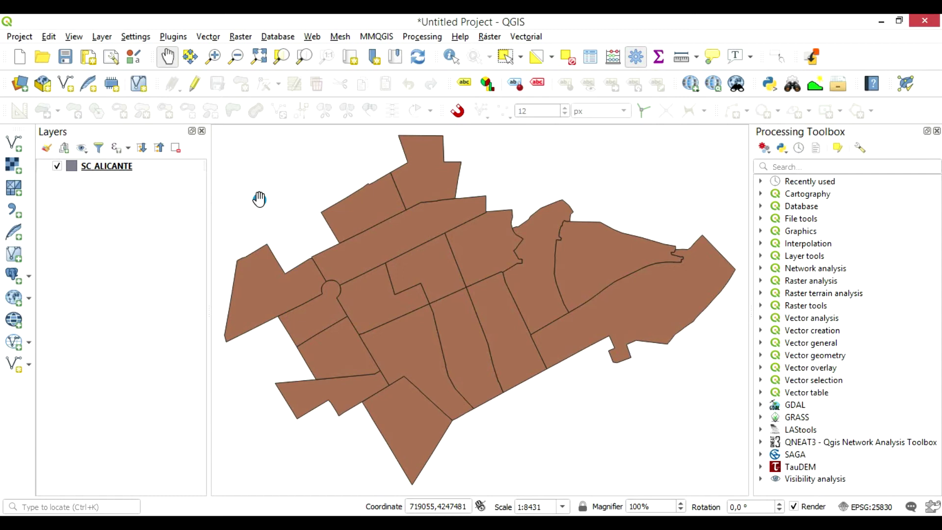
pyautogui.click(102, 168)
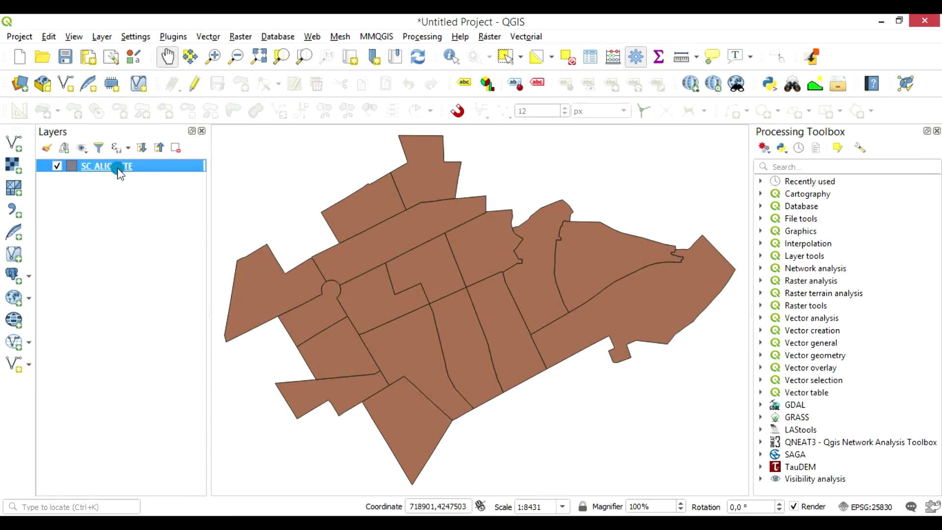
pyautogui.rightClick(117, 169)
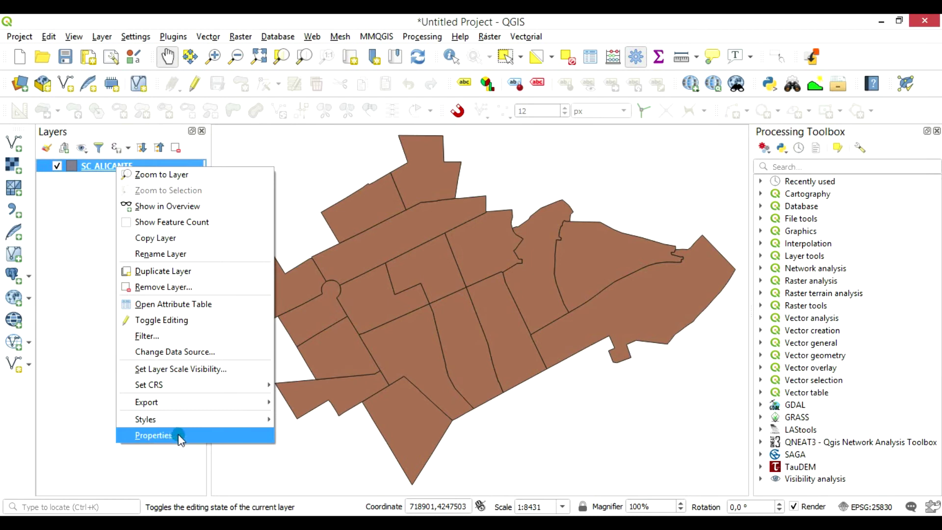
# In SC ALICANTE's Symbology, set the simple fill to red #e8001a at 64% opacity.
pyautogui.click(153, 435)
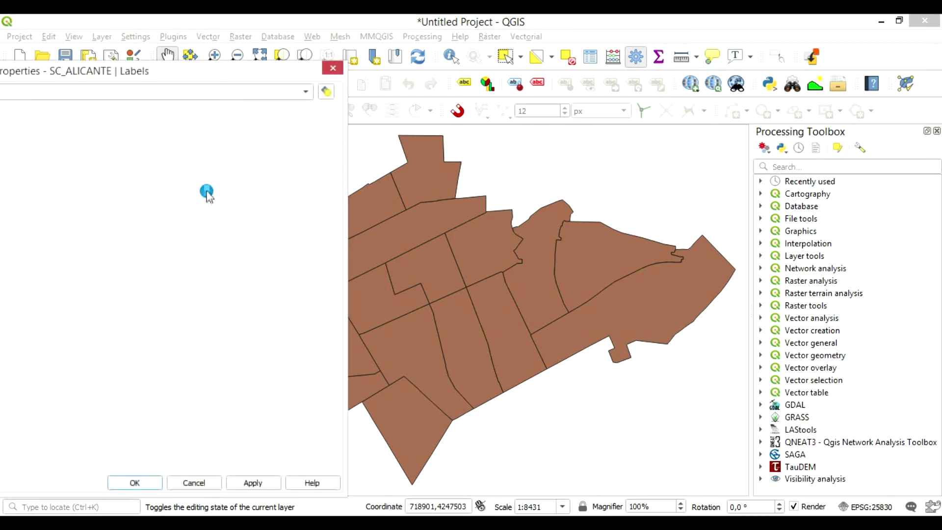
pyautogui.moveTo(206, 72); pyautogui.dragTo(589, 69)
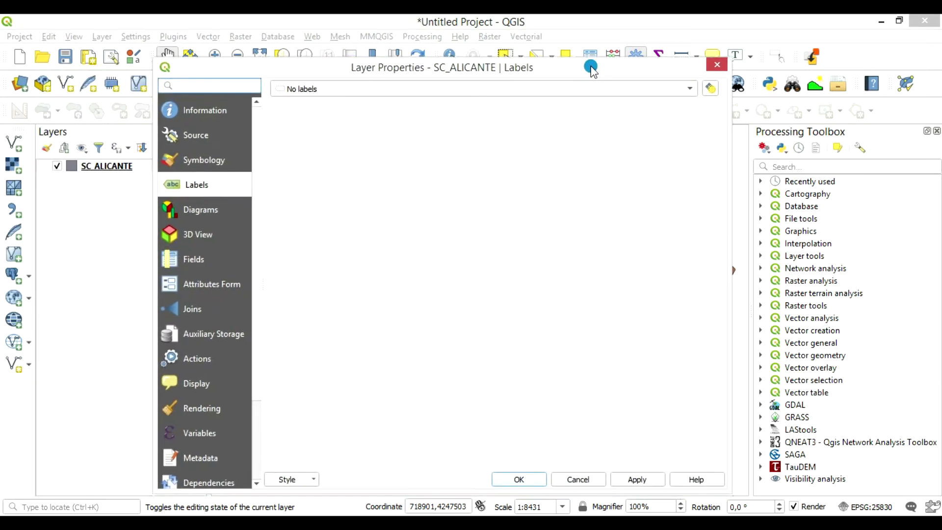
pyautogui.click(219, 157)
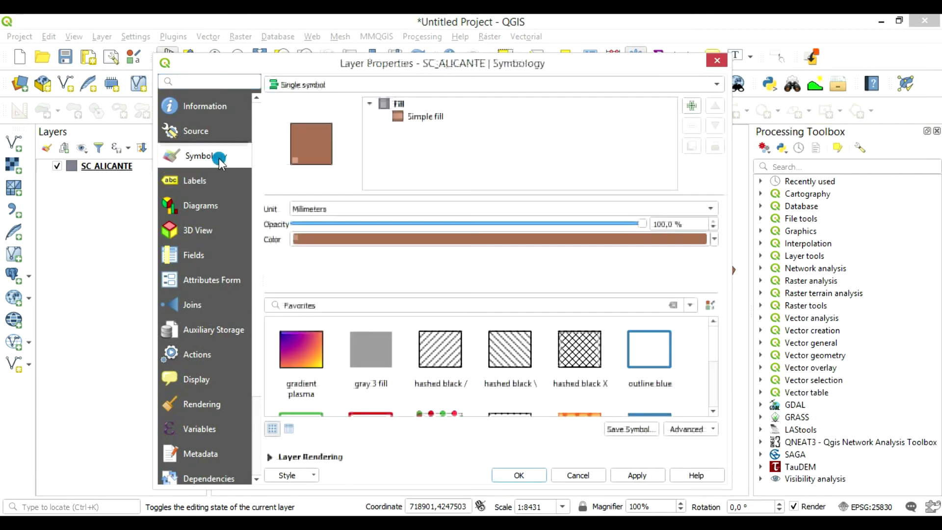
pyautogui.click(431, 117)
pyautogui.click(421, 235)
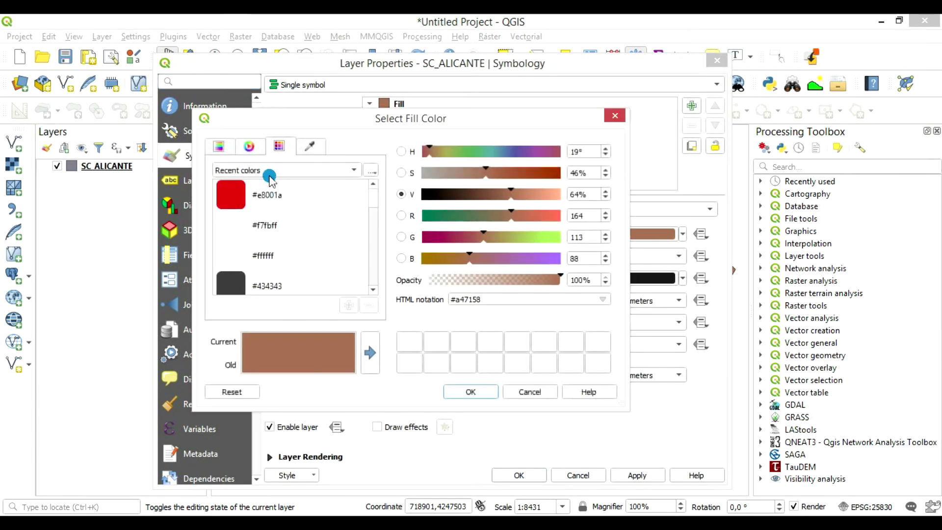
pyautogui.click(271, 187)
pyautogui.moveTo(560, 278); pyautogui.dragTo(513, 280)
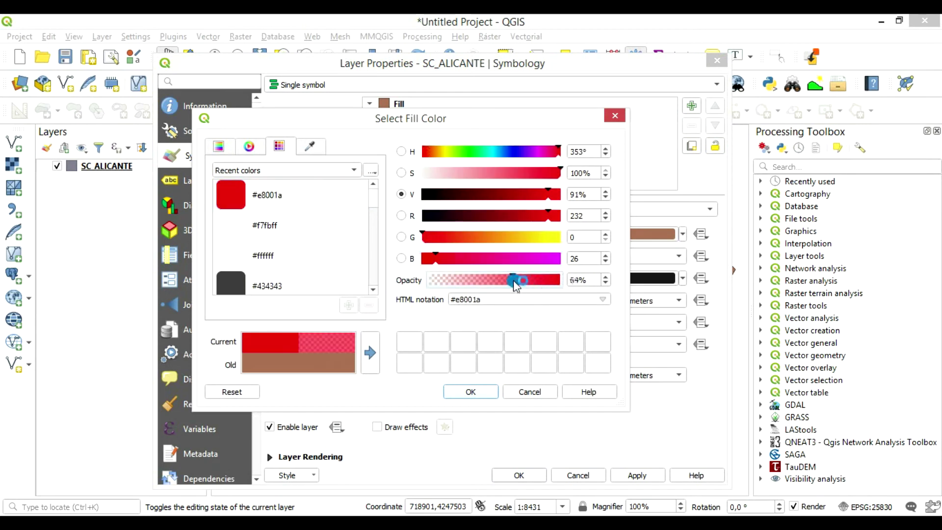
pyautogui.click(484, 398)
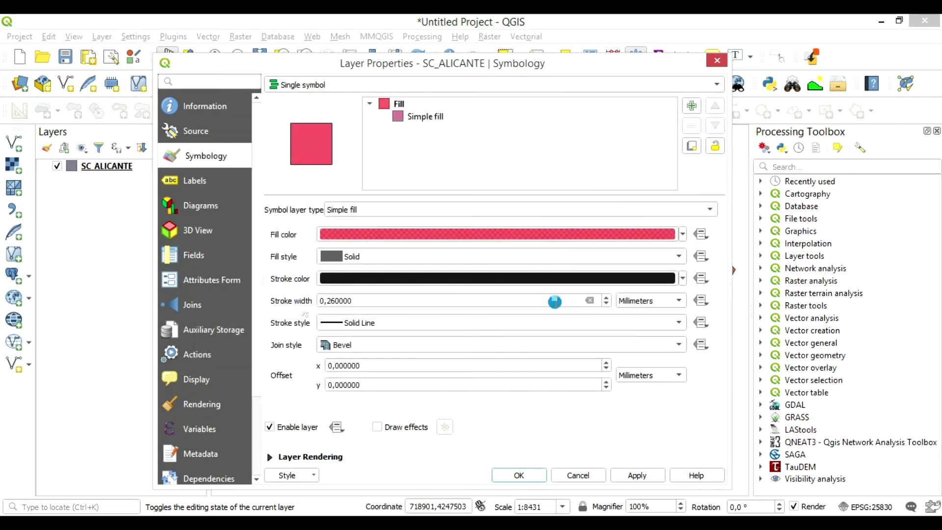
# Set the polygon stroke width to 0,46 mm and apply the style to the map.
pyautogui.click(606, 297)
pyautogui.click(645, 474)
pyautogui.moveTo(635, 69); pyautogui.dragTo(339, 75)
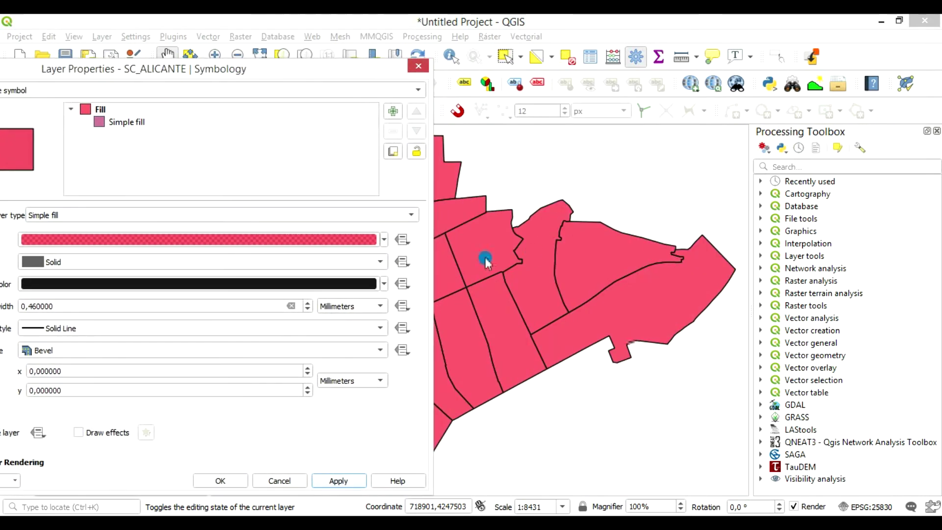
pyautogui.moveTo(255, 71); pyautogui.dragTo(518, 68)
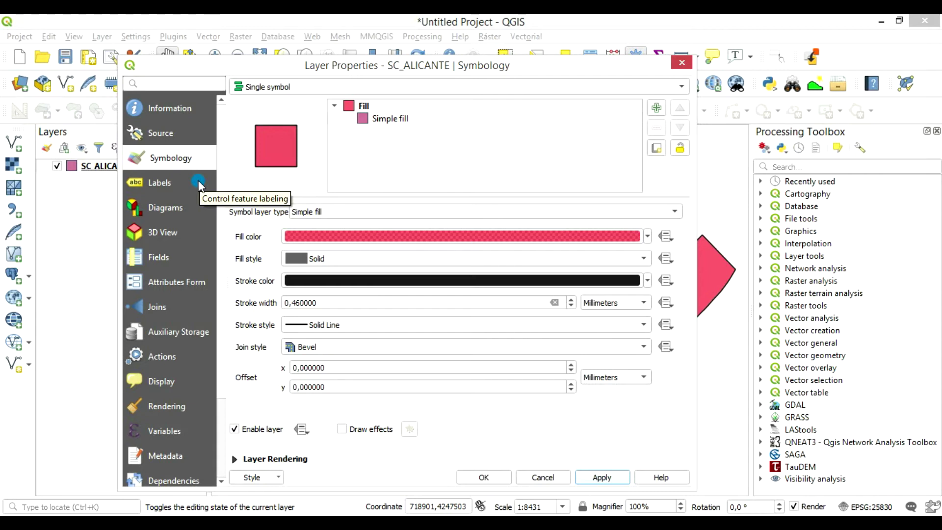
# Turn on Single labels using the Pob_2016 field, apply, preview on the map, and close the properties.
pyautogui.click(166, 185)
pyautogui.click(644, 89)
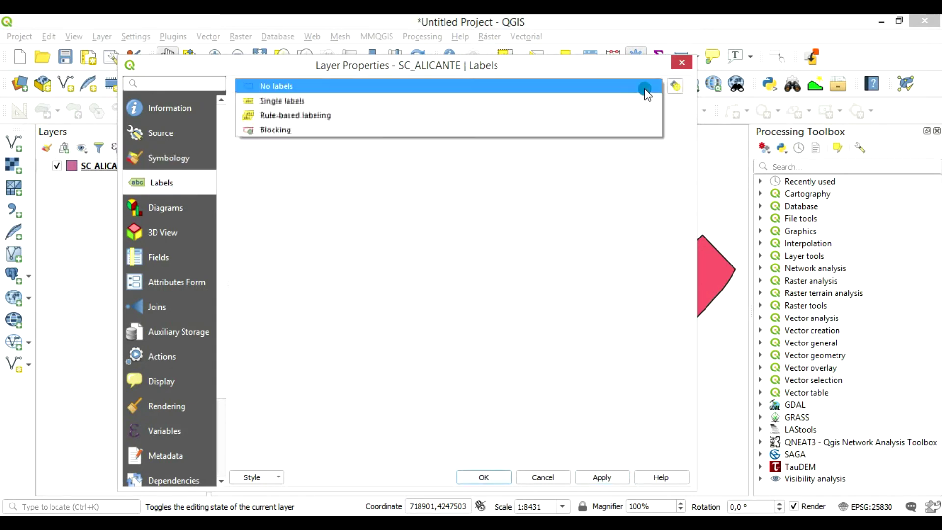
pyautogui.click(292, 107)
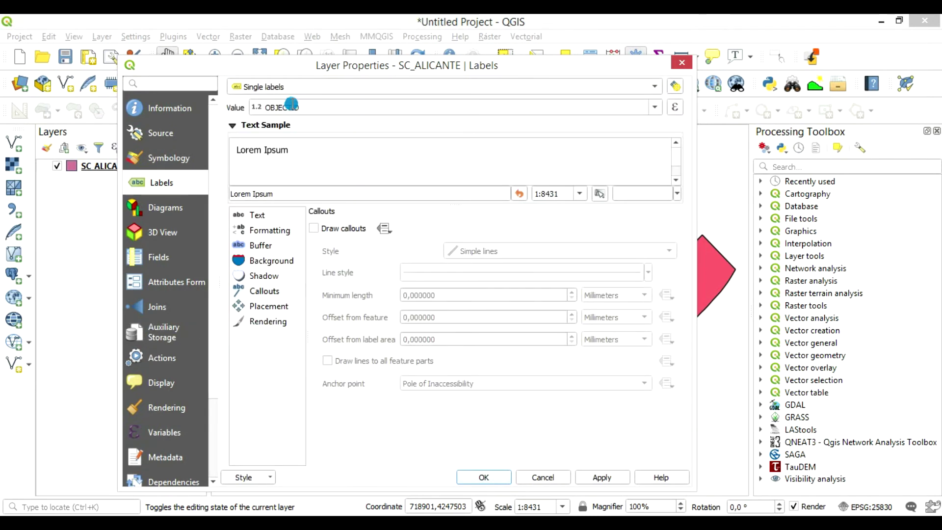
pyautogui.click(655, 107)
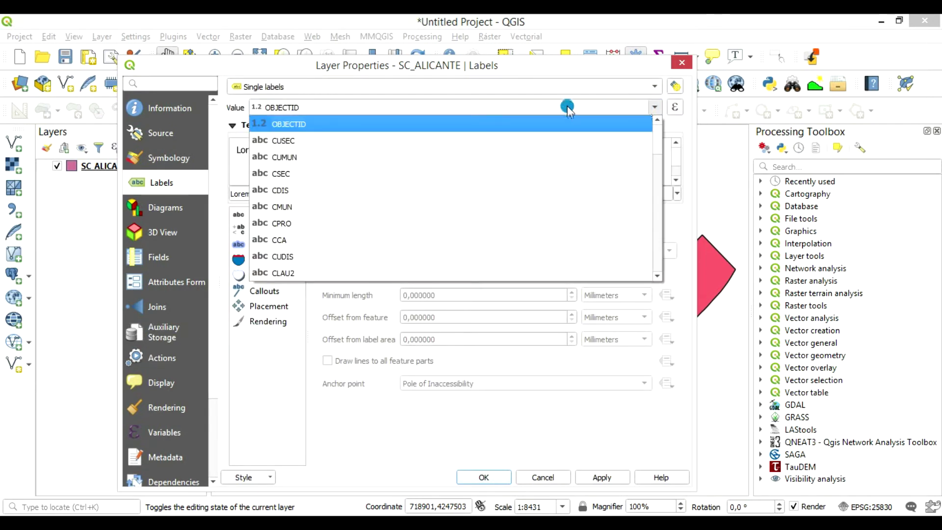
pyautogui.scroll(-5, 382, 155)
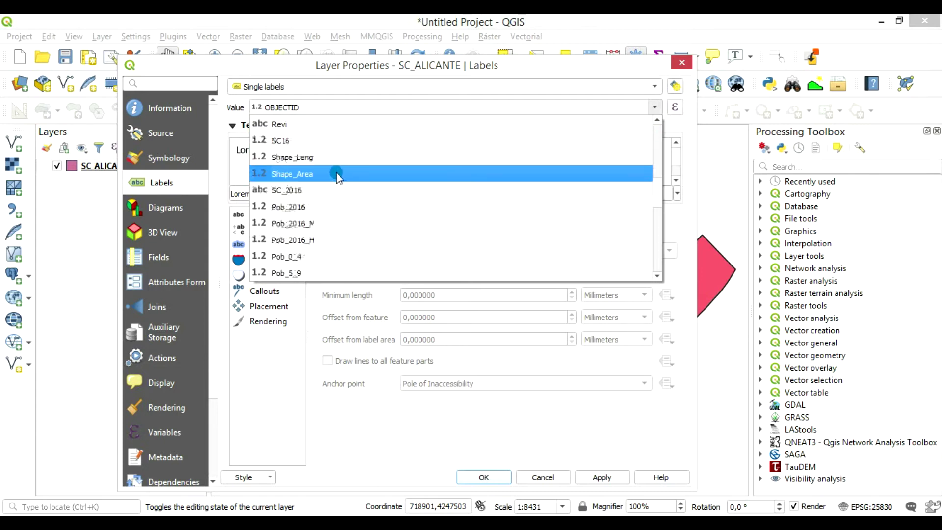
pyautogui.click(309, 207)
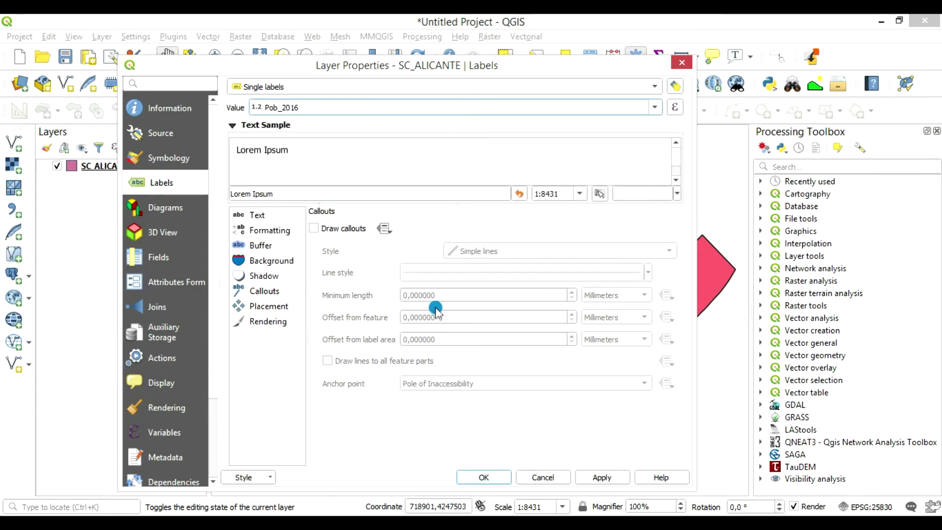
pyautogui.click(602, 477)
pyautogui.moveTo(603, 69); pyautogui.dragTo(221, 80)
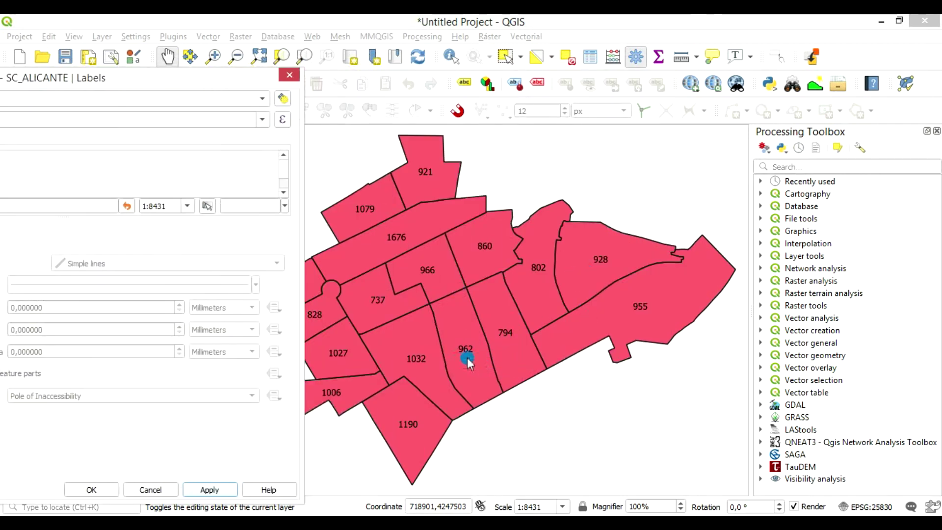
pyautogui.click(102, 490)
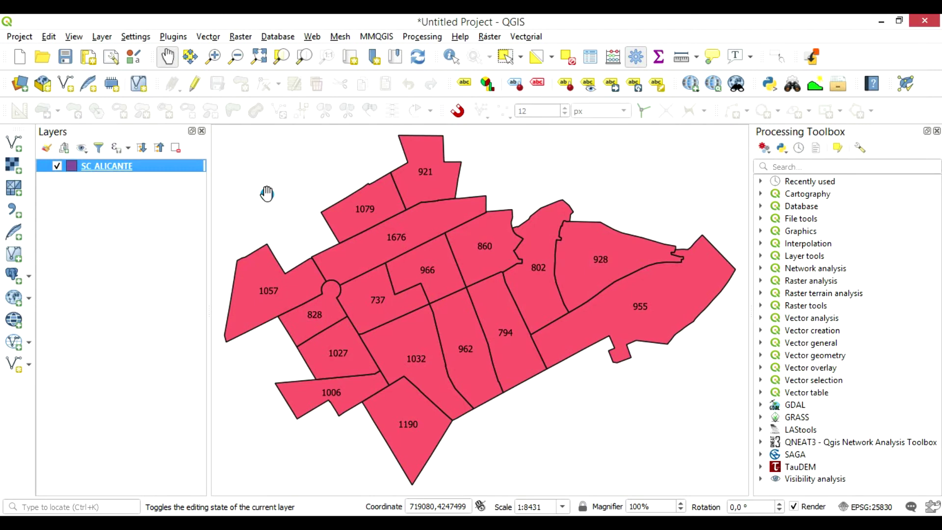
pyautogui.click(526, 39)
pyautogui.moveTo(548, 53)
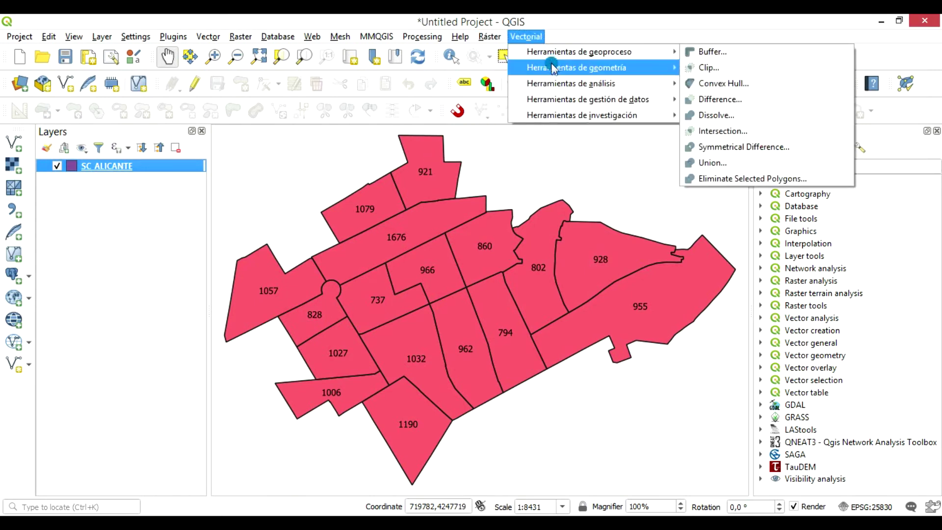
pyautogui.moveTo(560, 101)
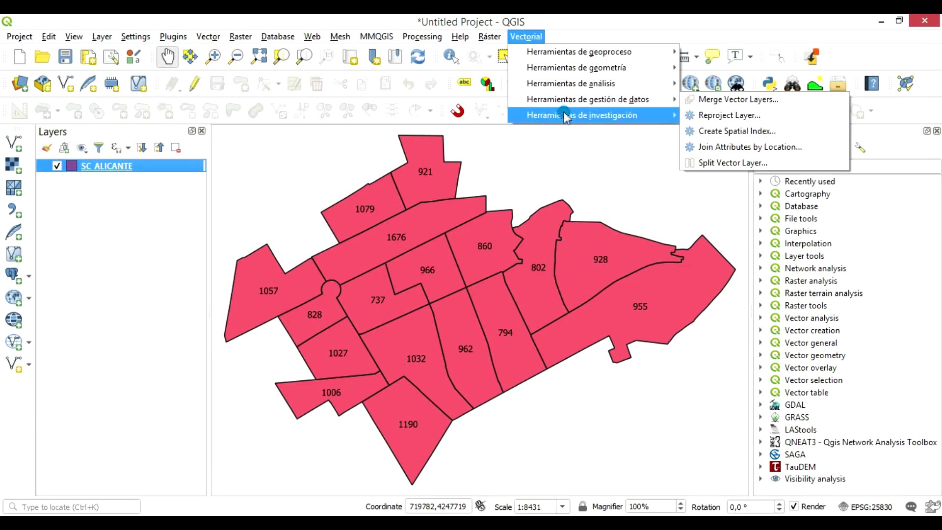
pyautogui.moveTo(489, 36)
pyautogui.moveTo(501, 53)
pyautogui.moveTo(506, 68)
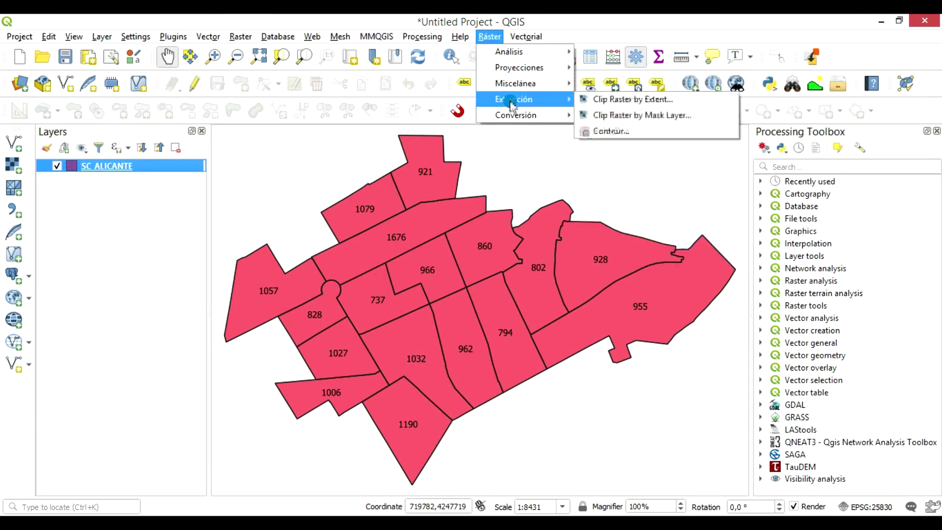
pyautogui.moveTo(513, 115)
pyautogui.press('Escape')
pyautogui.press('Escape')
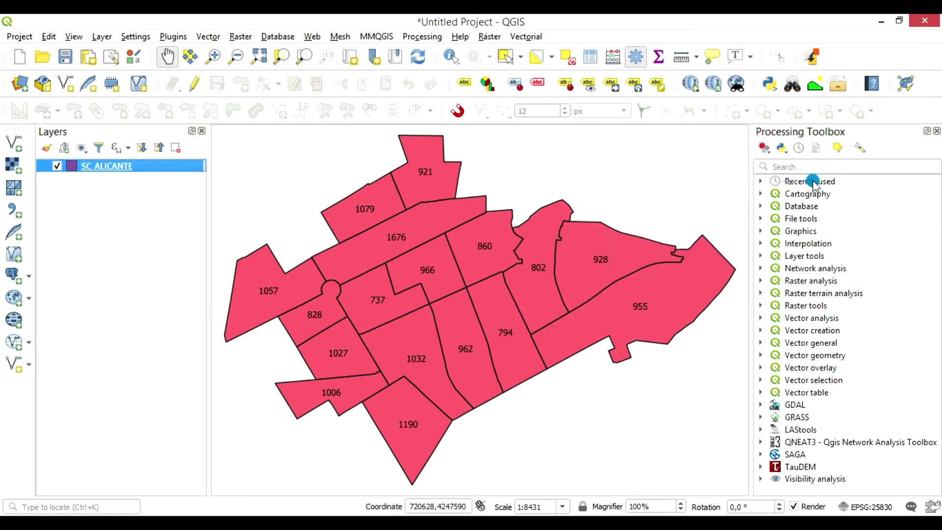
pyautogui.click(764, 182)
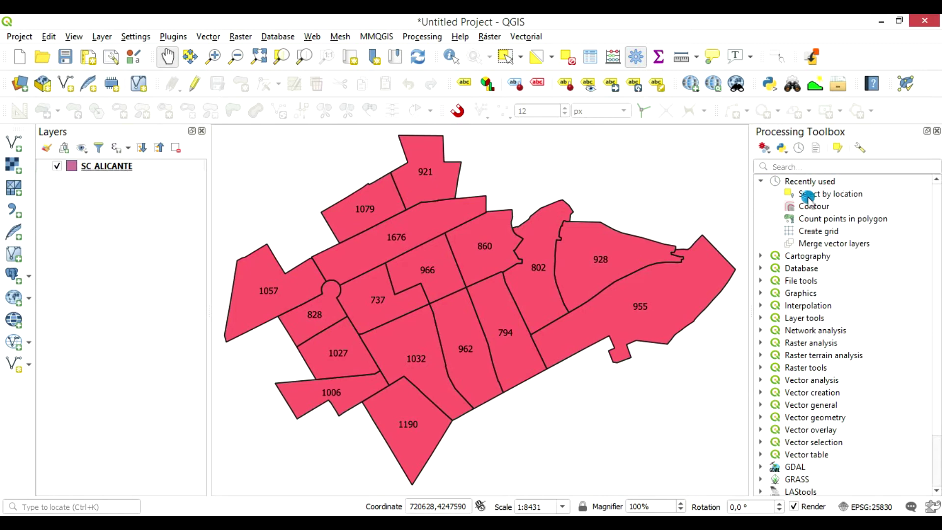
pyautogui.click(798, 165)
pyautogui.write('cor')
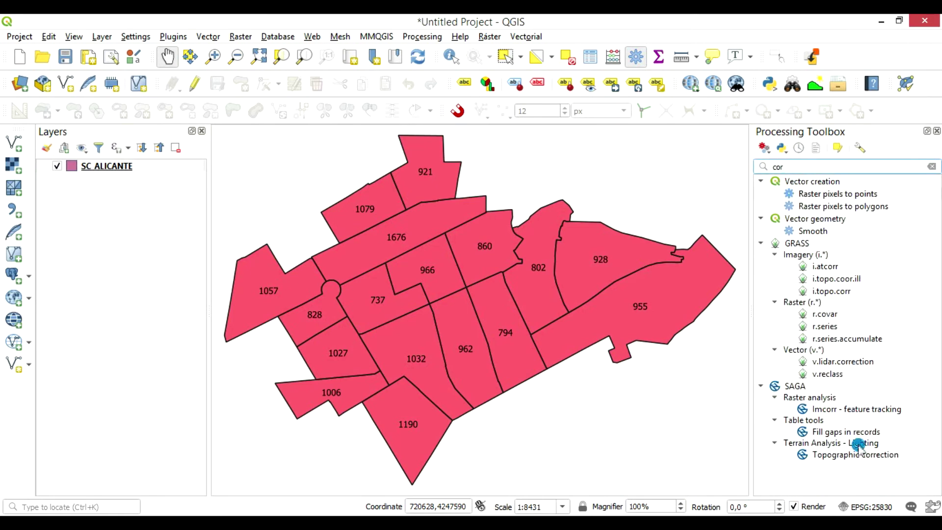
pyautogui.click(932, 167)
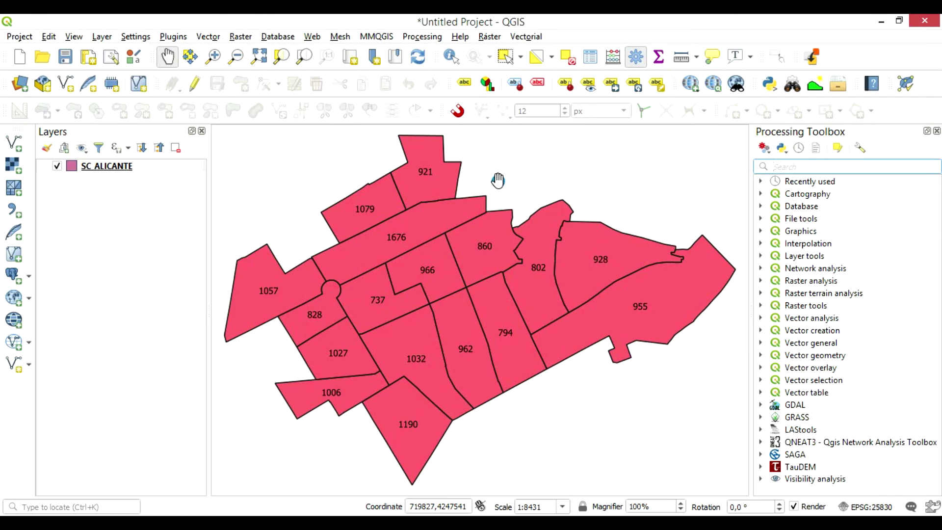
# Zoom out and pan to all census sections, then add Google.cn Satellite from QuickMapServices.
pyautogui.scroll(-1, 498, 180)
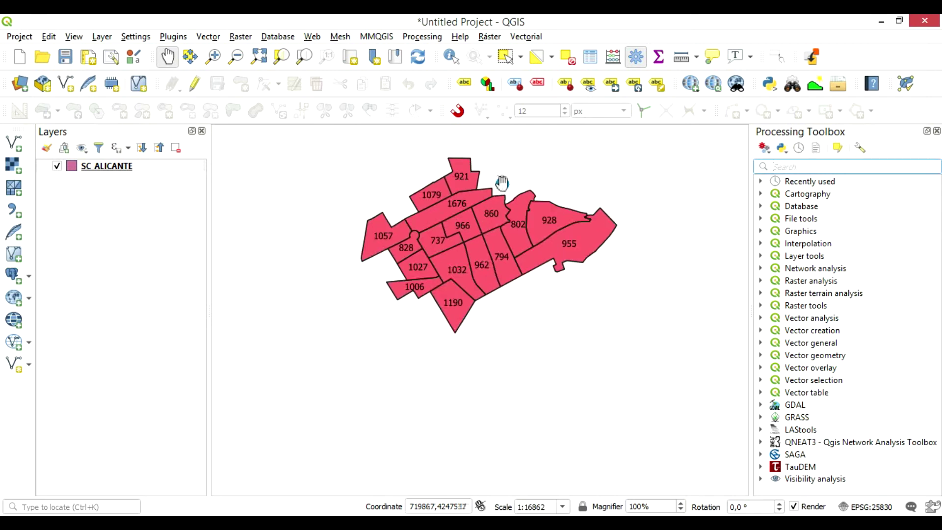
pyautogui.moveTo(511, 172); pyautogui.dragTo(511, 233)
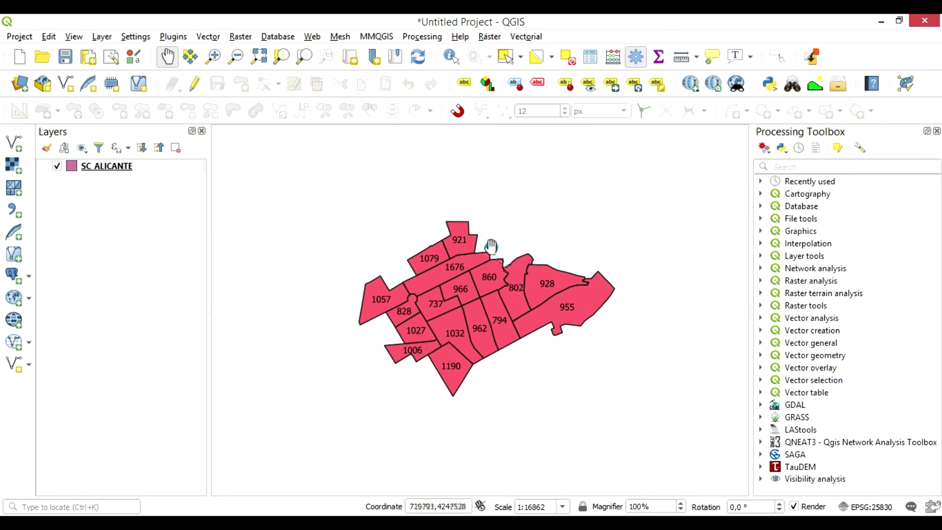
pyautogui.click(312, 36)
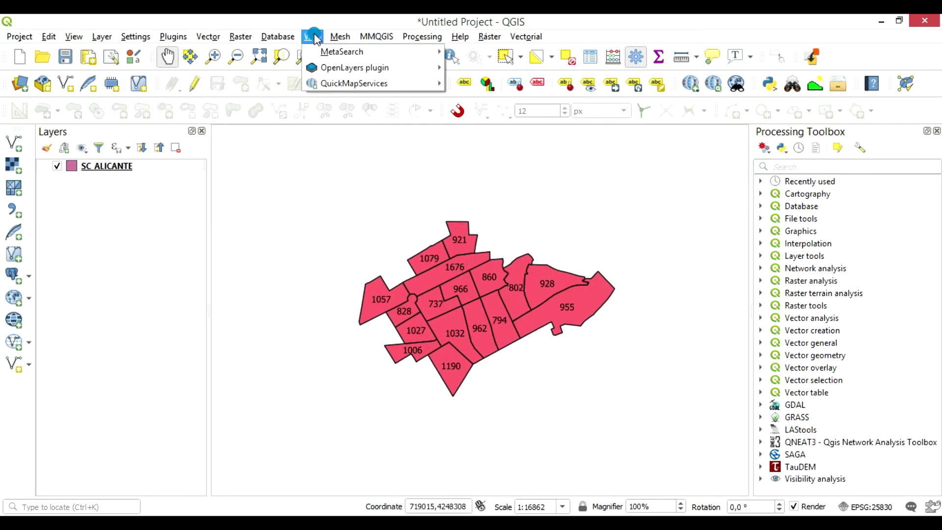
pyautogui.moveTo(349, 69)
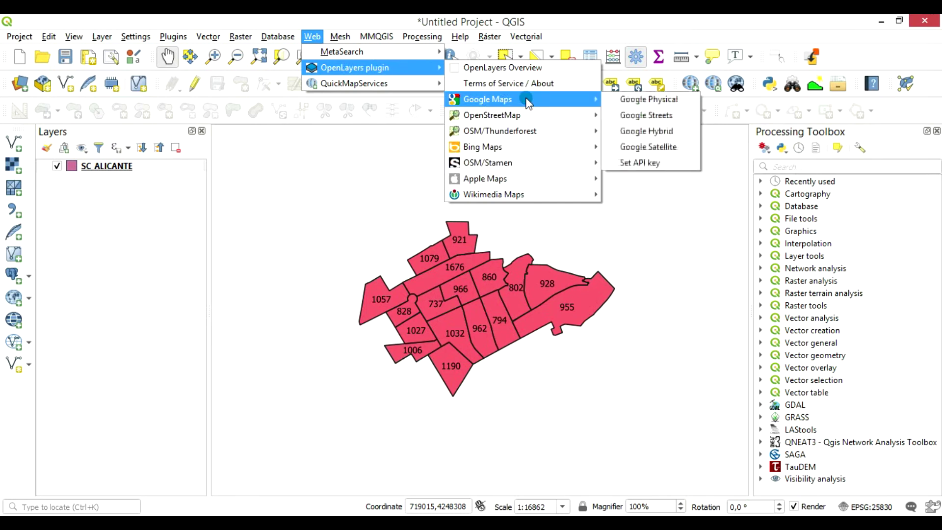
pyautogui.moveTo(524, 180)
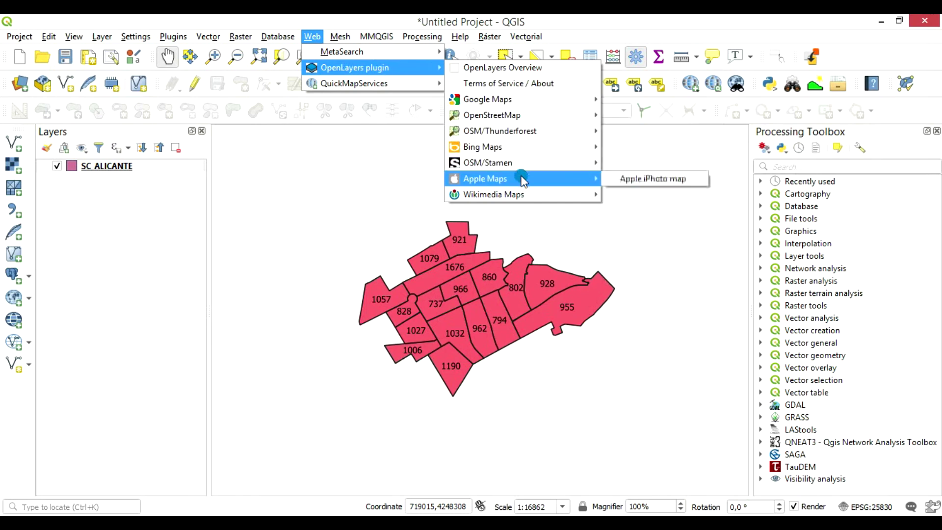
pyautogui.moveTo(419, 81)
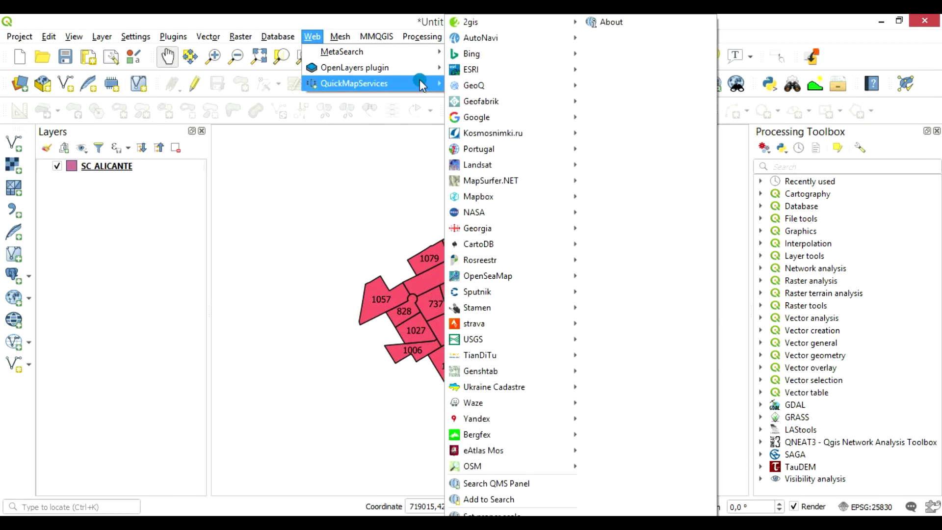
pyautogui.moveTo(481, 116)
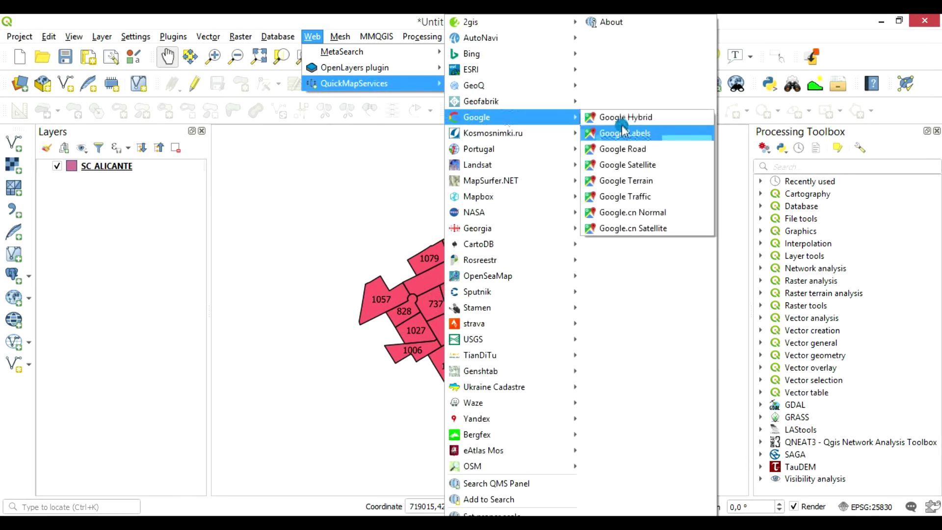
pyautogui.click(643, 229)
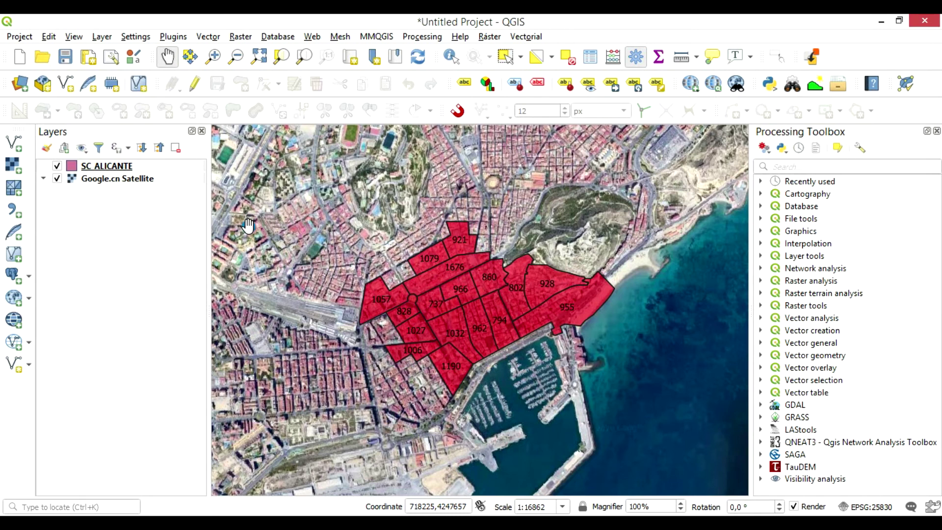
pyautogui.click(174, 38)
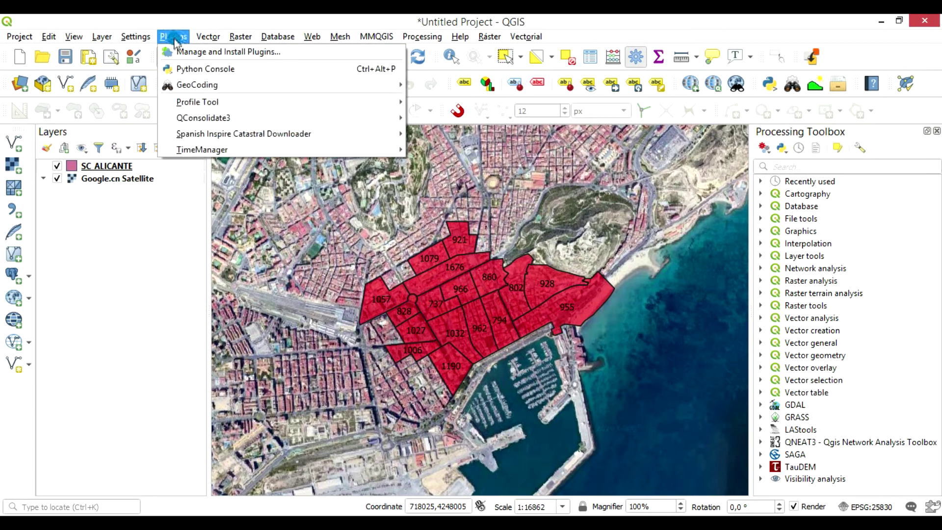
pyautogui.click(190, 53)
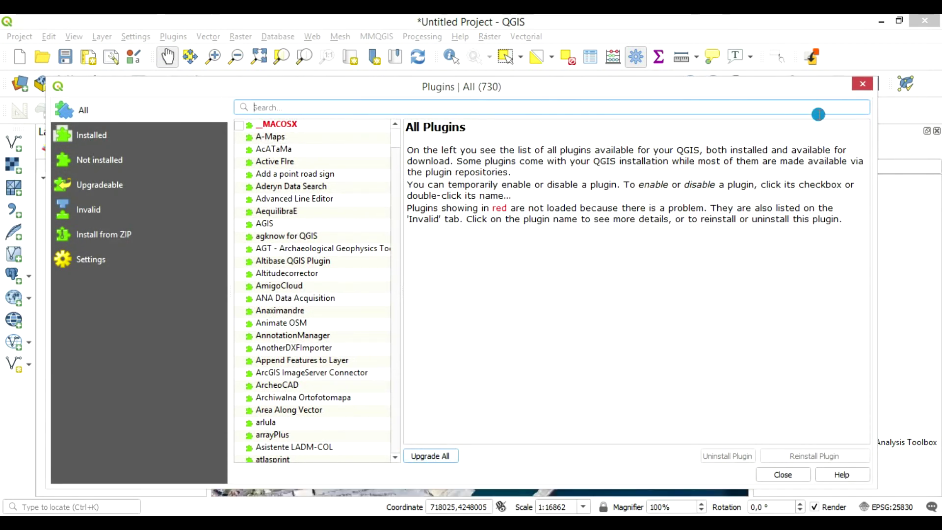
pyautogui.click(862, 87)
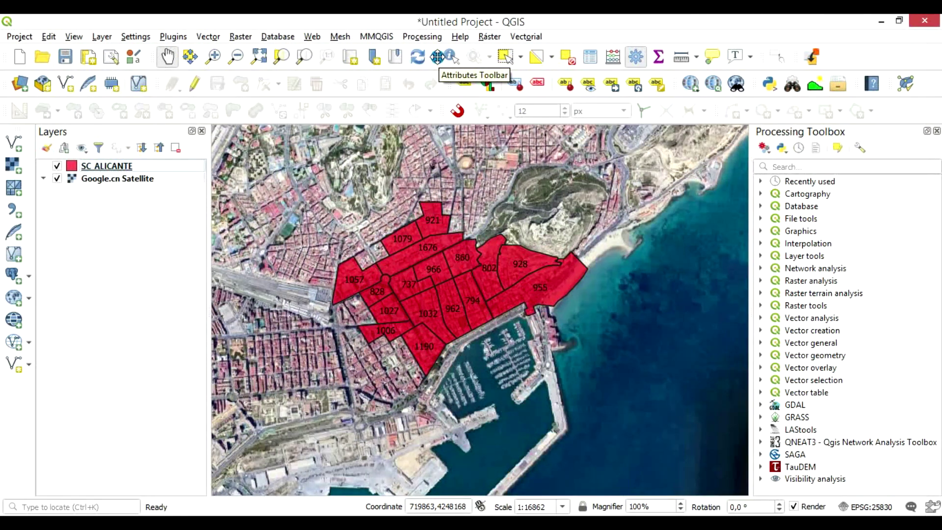
# Browse the feature selection and measuring tool options without choosing any.
pyautogui.click(519, 59)
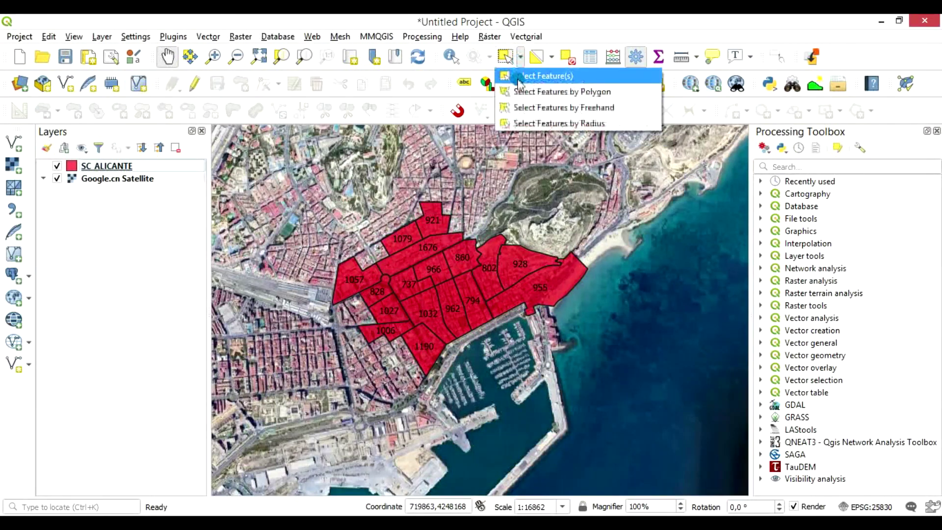
pyautogui.click(549, 57)
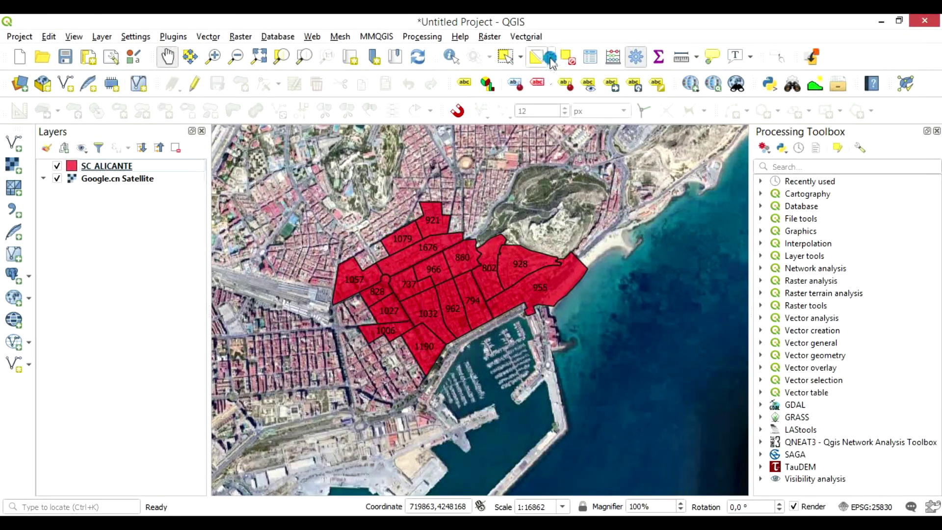
pyautogui.click(569, 59)
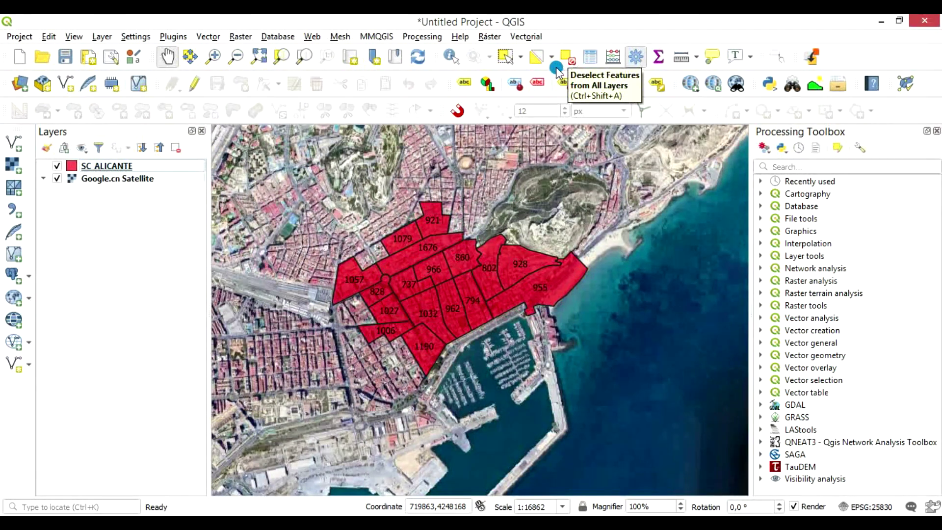
pyautogui.click(696, 57)
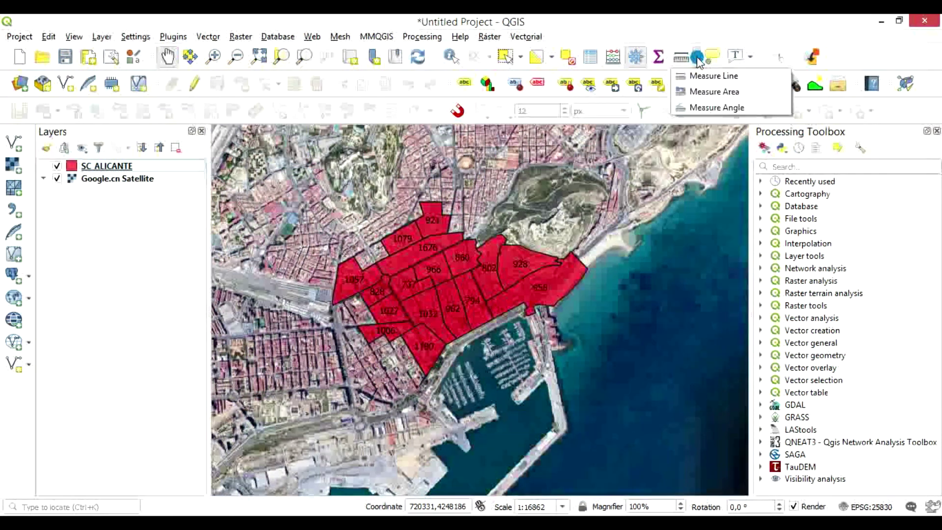
pyautogui.click(757, 106)
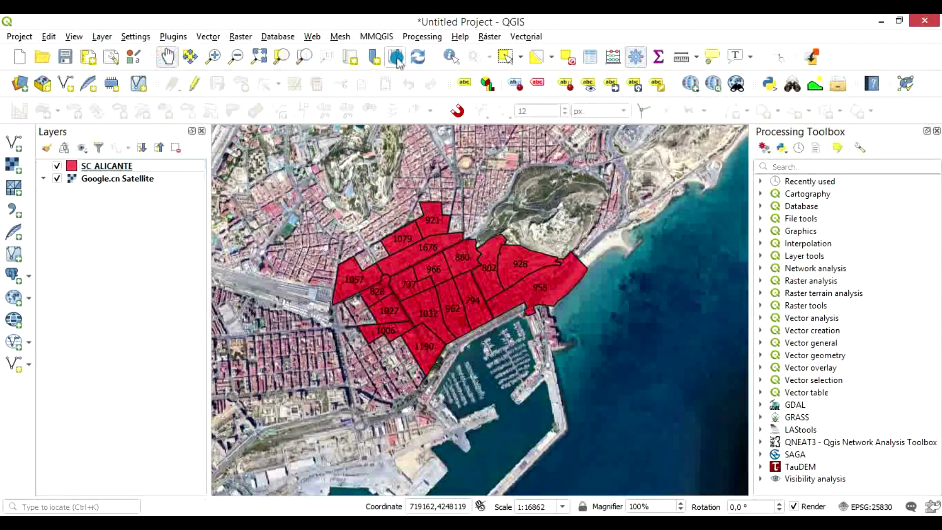
# Recentre the map, select census section 1676 by clicking it, and zoom to it.
pyautogui.moveTo(430, 216)
pyautogui.mouseDown()
pyautogui.moveTo(402, 216)
pyautogui.moveTo(422, 222)
pyautogui.mouseUp()
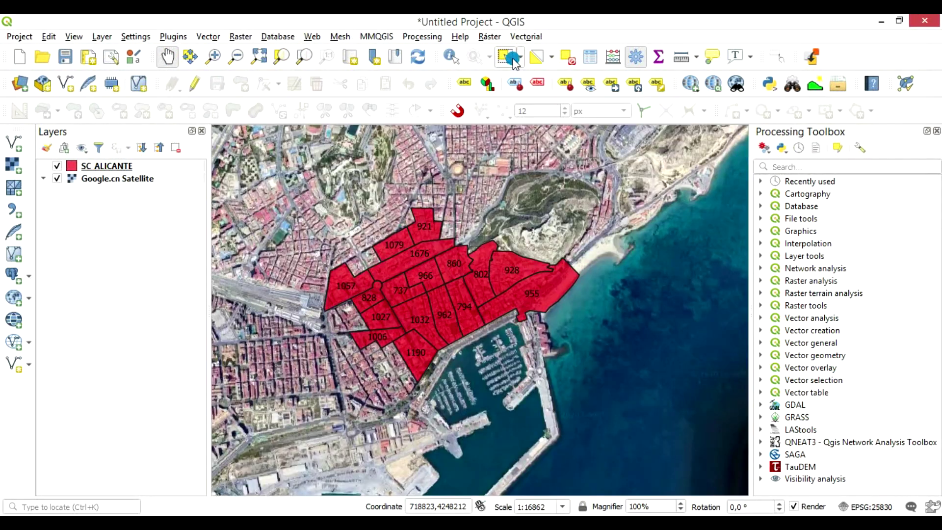
pyautogui.click(505, 56)
pyautogui.click(424, 251)
pyautogui.click(282, 57)
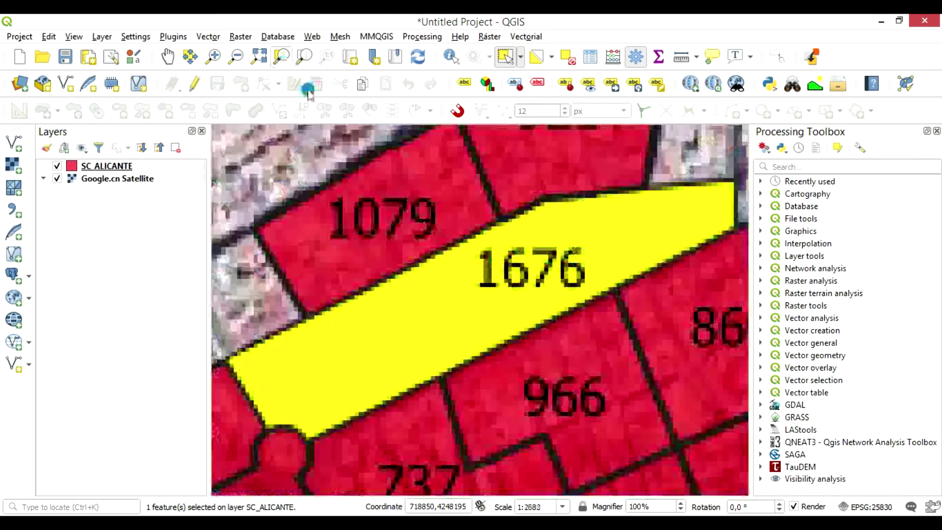
# Deselect section 1676, zoom out to all red sections, and browse the View and Edit menus.
pyautogui.click(568, 57)
pyautogui.scroll(-2, 486, 221)
pyautogui.click(73, 36)
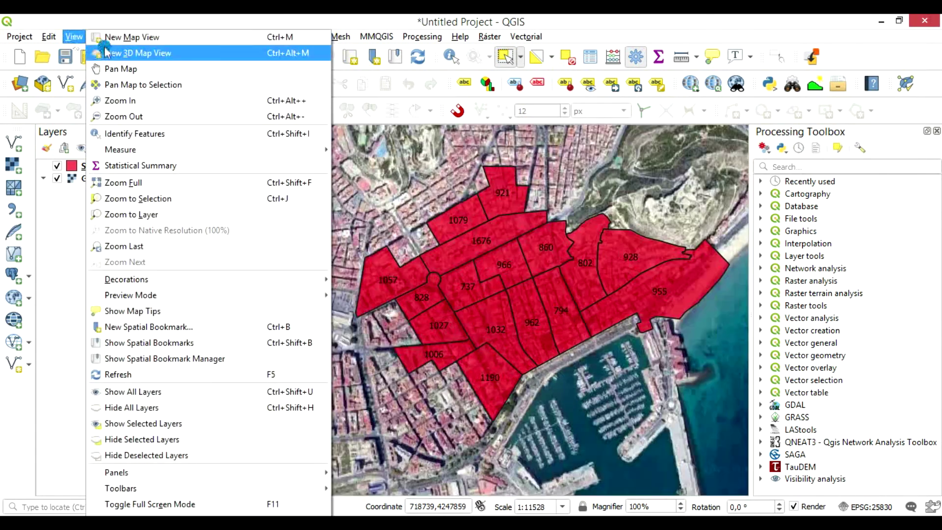
pyautogui.moveTo(223, 151)
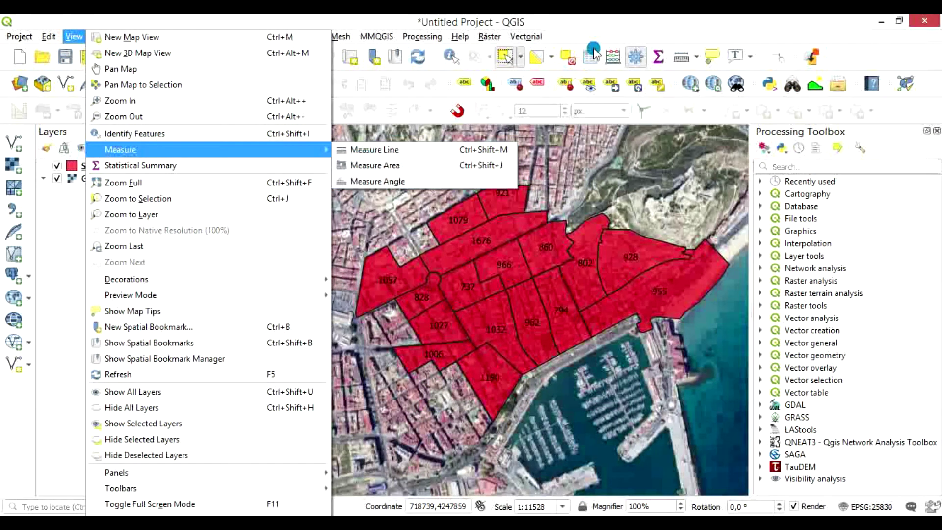
pyautogui.click(604, 37)
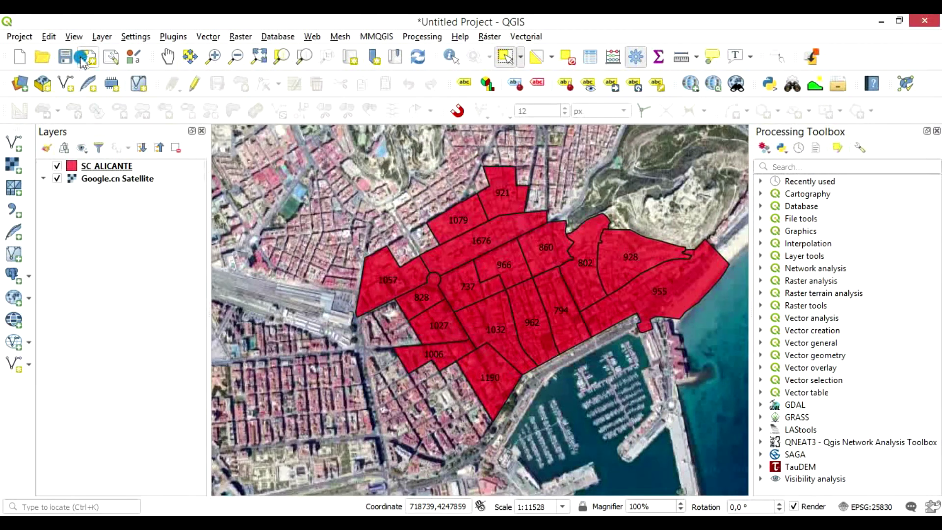
pyautogui.click(49, 36)
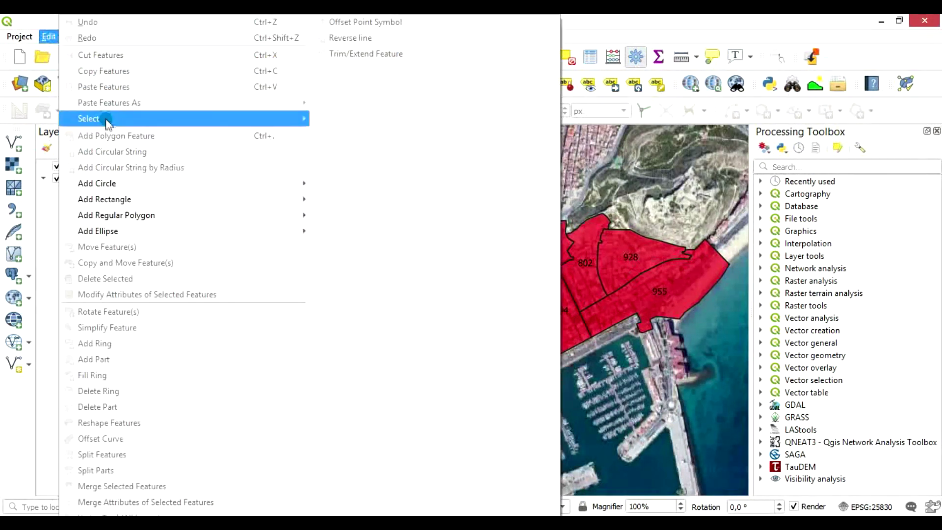
pyautogui.moveTo(108, 122)
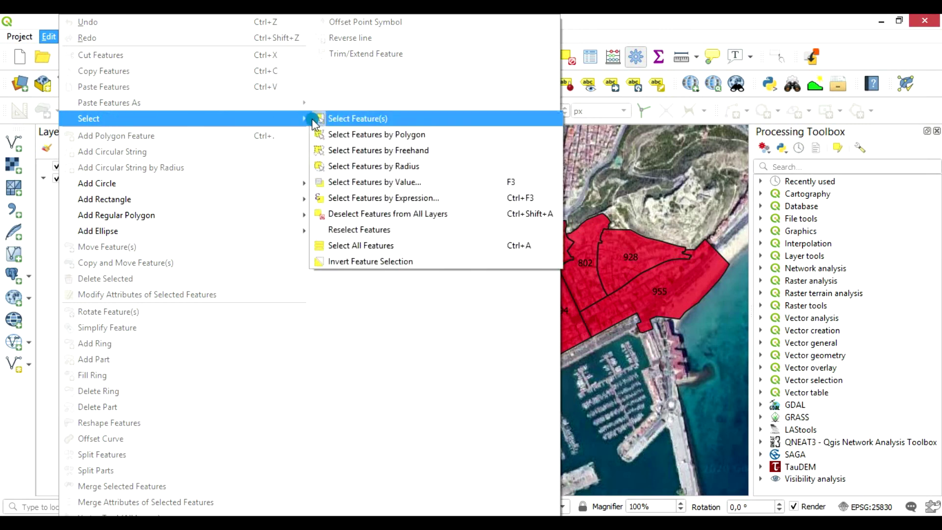
pyautogui.click(640, 40)
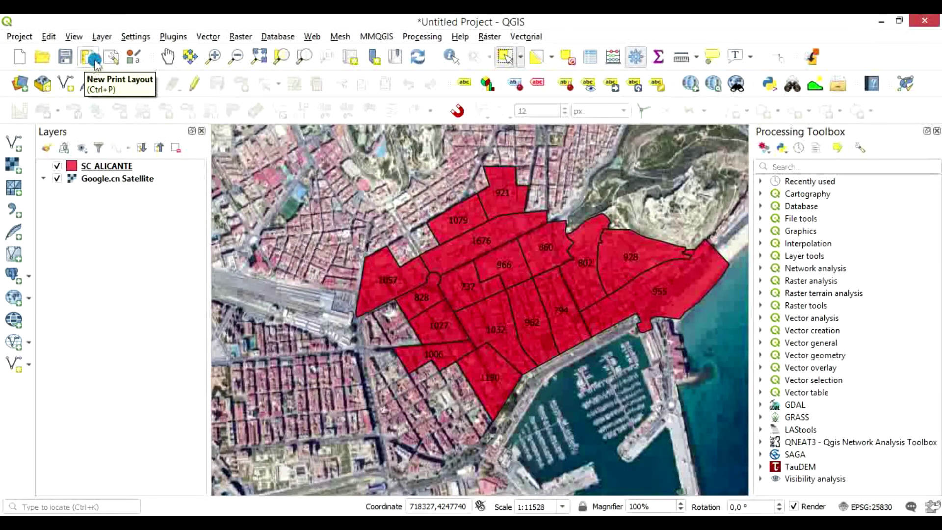
# Create a print layout titled '01', close it, then reopen it from Project > Layouts.
pyautogui.click(28, 38)
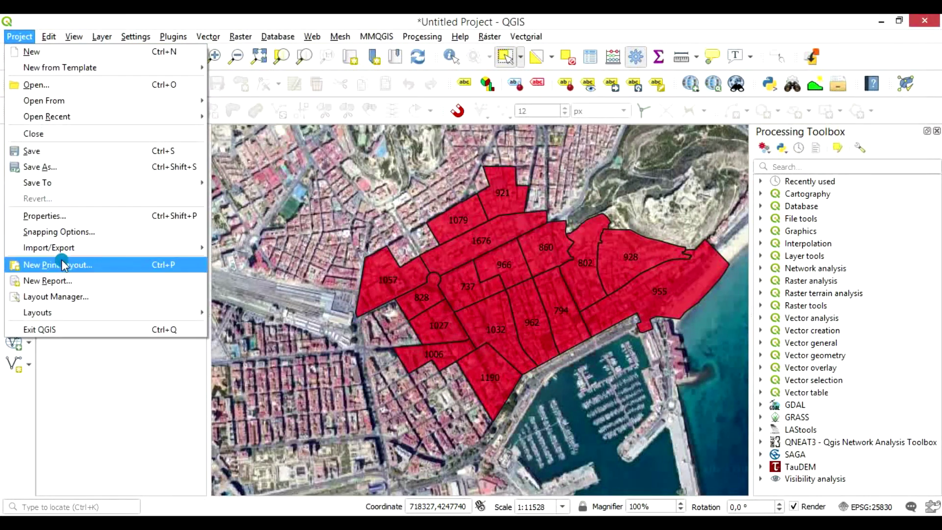
pyautogui.click(117, 274)
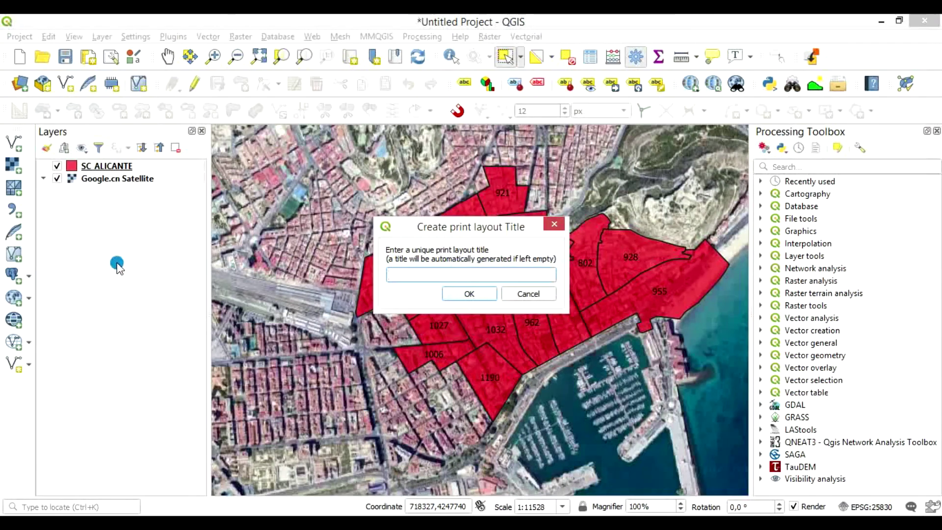
pyautogui.write('01')
pyautogui.click(474, 294)
pyautogui.click(889, 20)
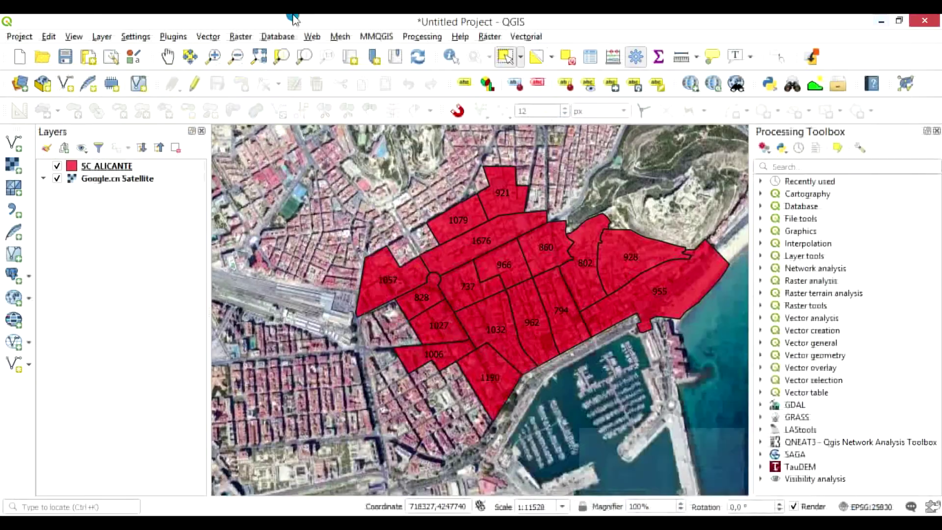
pyautogui.click(10, 38)
pyautogui.moveTo(101, 313)
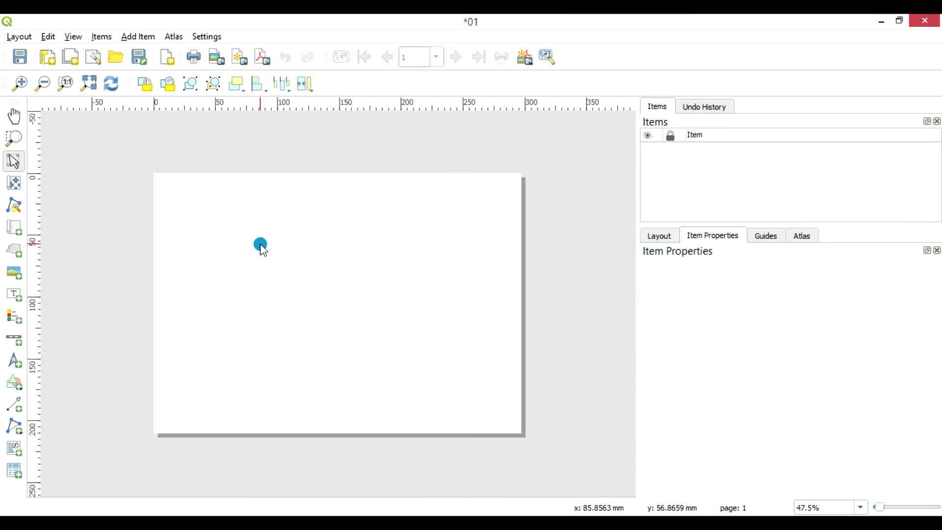
# In the page properties, keep the layout page at A4 landscape (297 × 210 mm).
pyautogui.rightClick(261, 245)
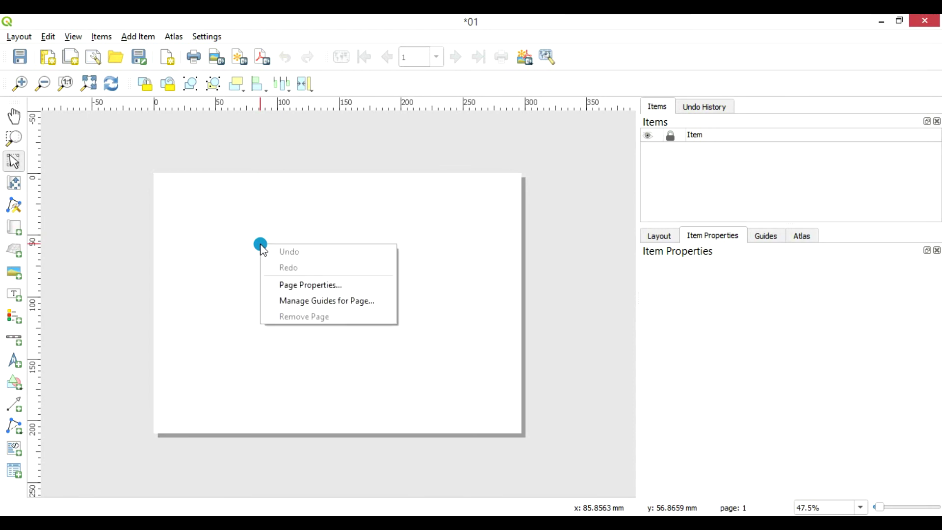
pyautogui.click(358, 286)
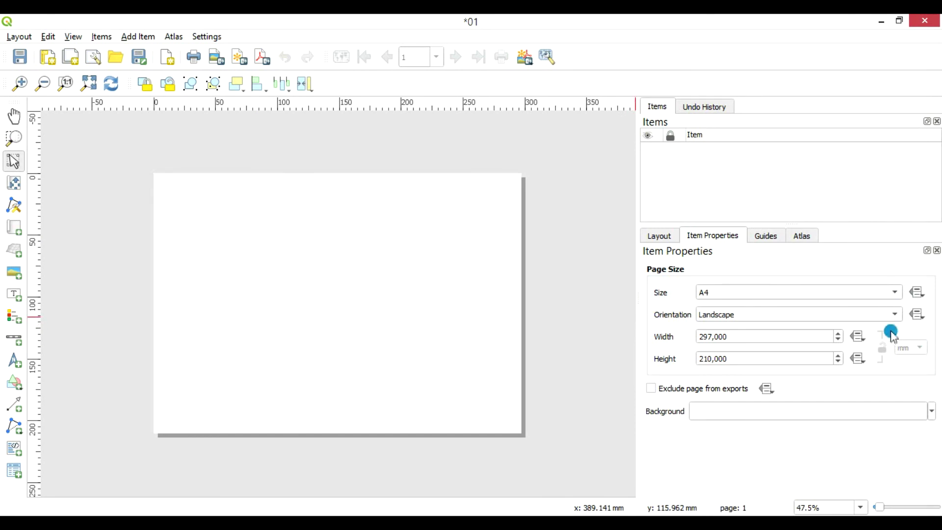
pyautogui.click(894, 293)
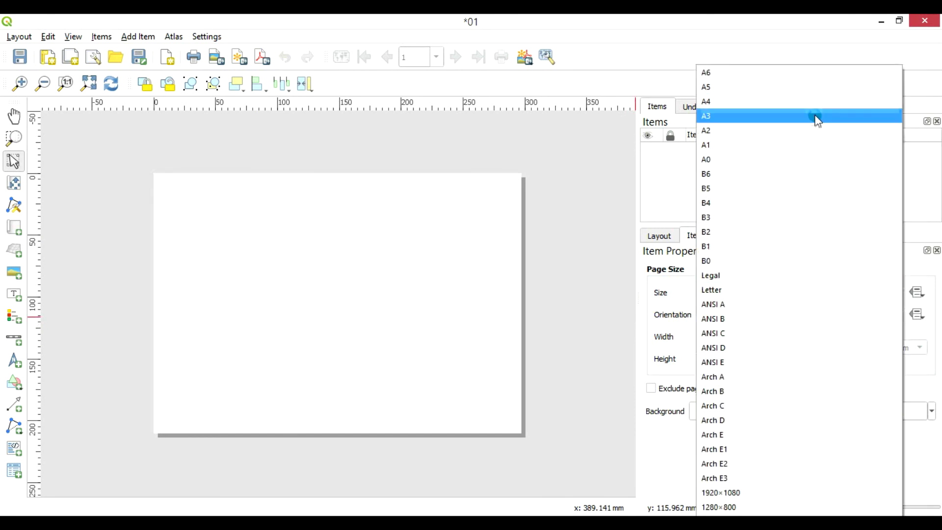
pyautogui.click(662, 308)
pyautogui.click(883, 314)
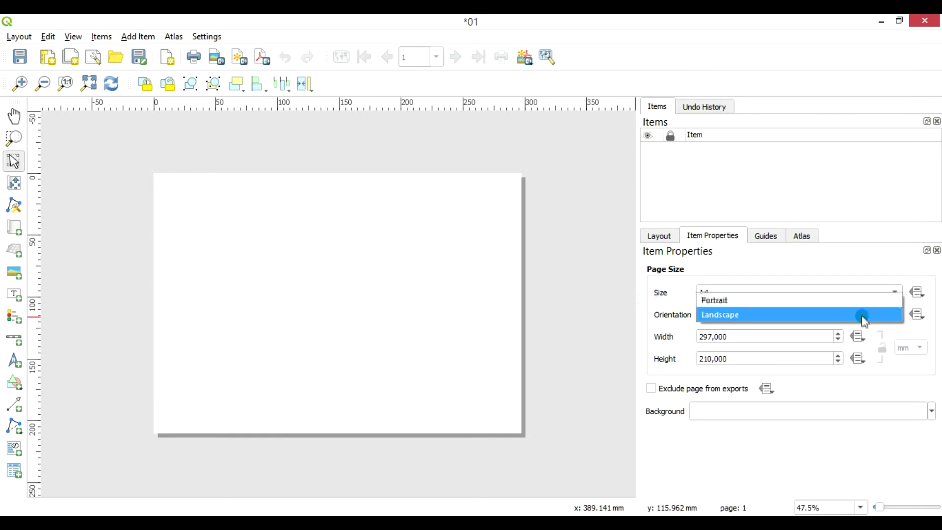
pyautogui.click(676, 310)
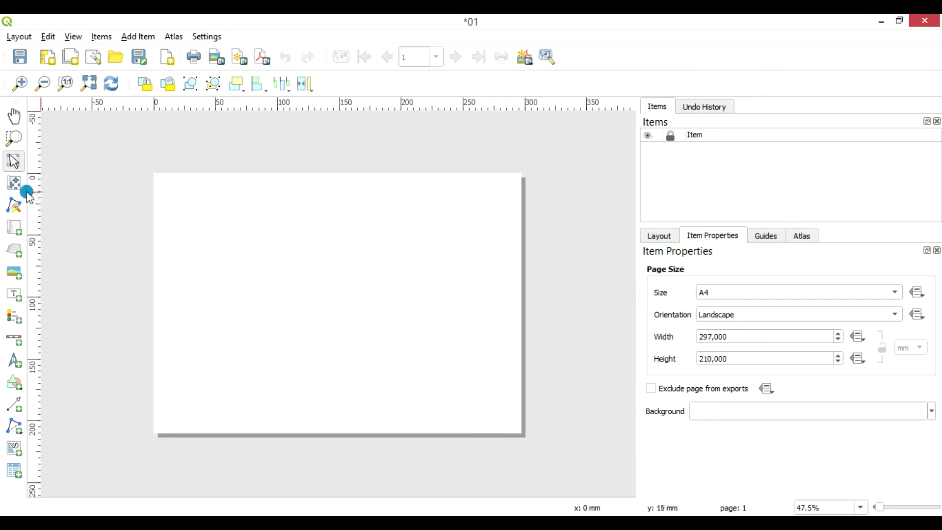
# Draw a map frame over the page's left part and place a legend just right of it.
pyautogui.click(13, 227)
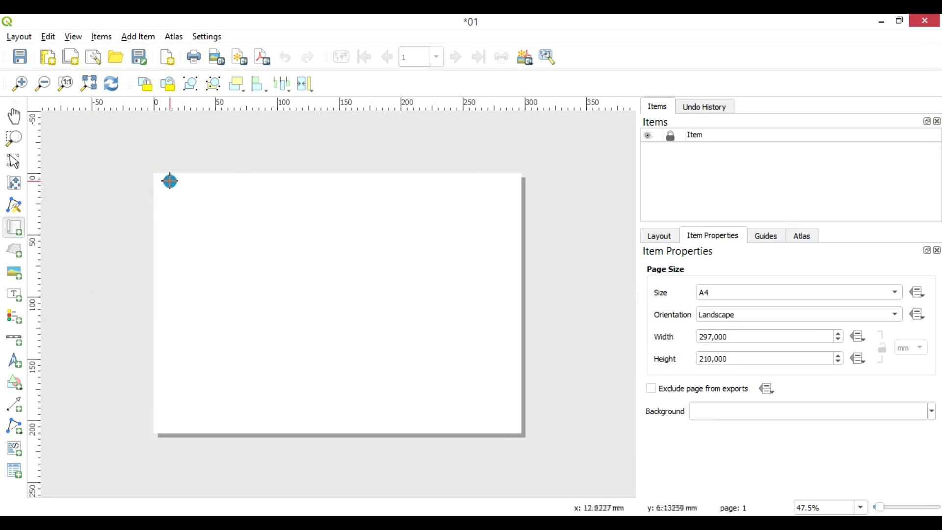
pyautogui.moveTo(171, 182); pyautogui.dragTo(389, 413)
pyautogui.click(14, 316)
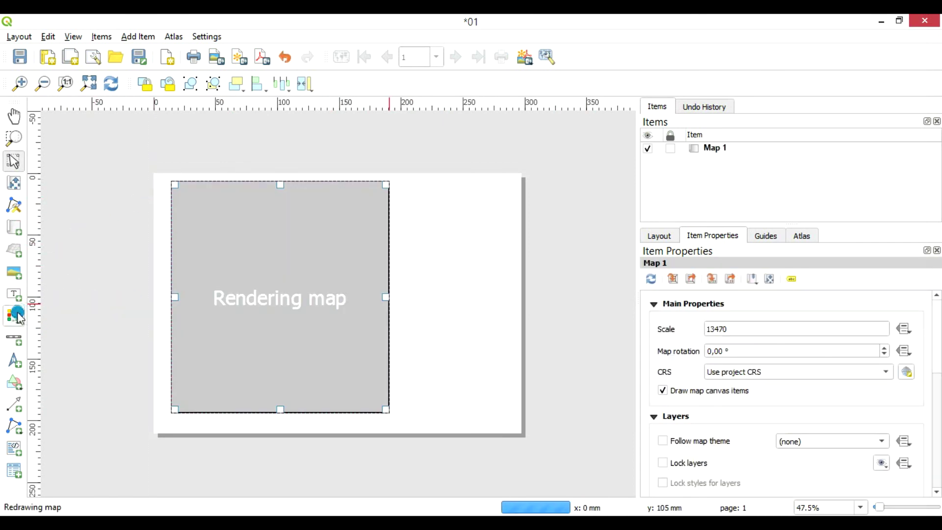
pyautogui.click(415, 251)
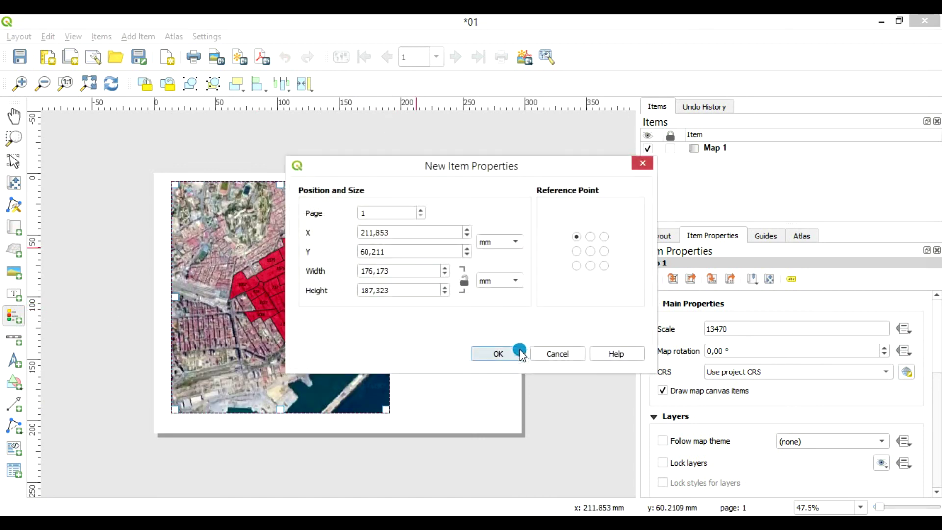
pyautogui.click(498, 353)
pyautogui.moveTo(400, 260); pyautogui.dragTo(373, 366)
# Add a scale bar below the legend, then deselect all layout items.
pyautogui.click(14, 338)
pyautogui.click(372, 294)
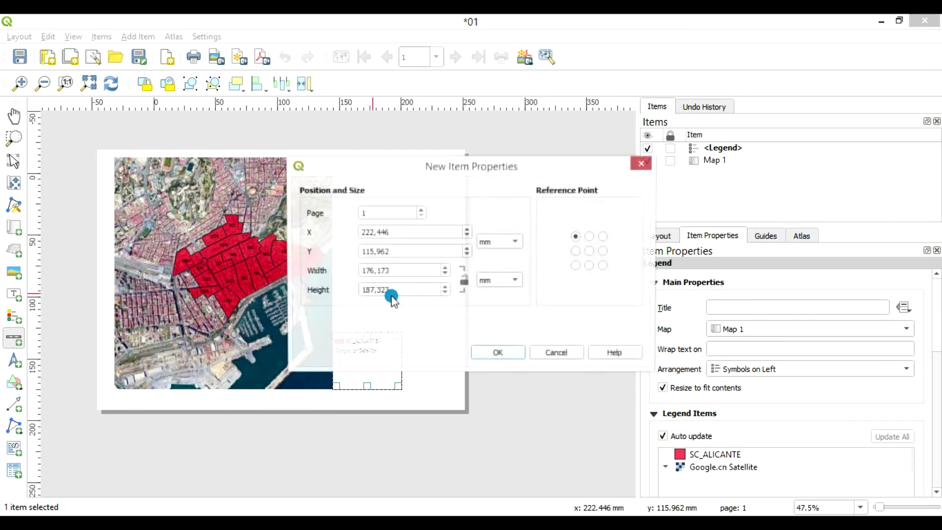
pyautogui.click(499, 353)
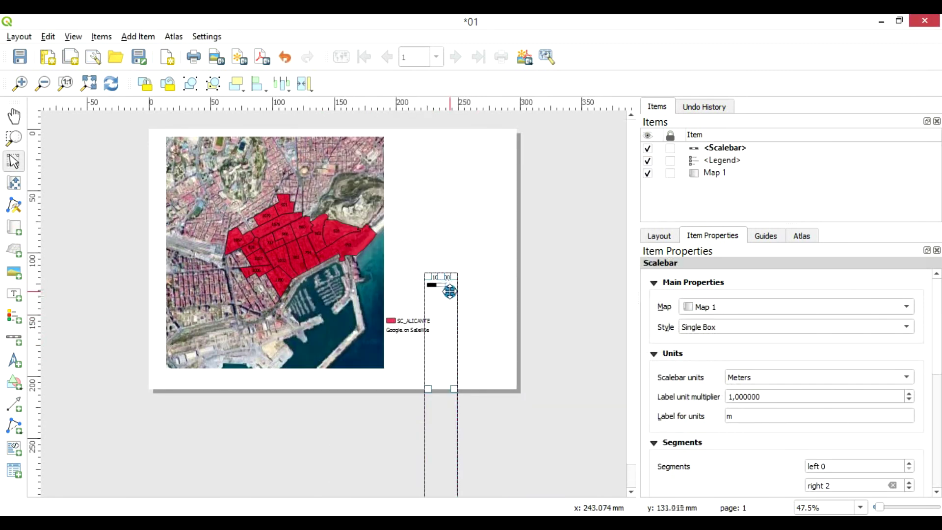
pyautogui.moveTo(452, 293); pyautogui.dragTo(414, 373)
pyautogui.click(528, 343)
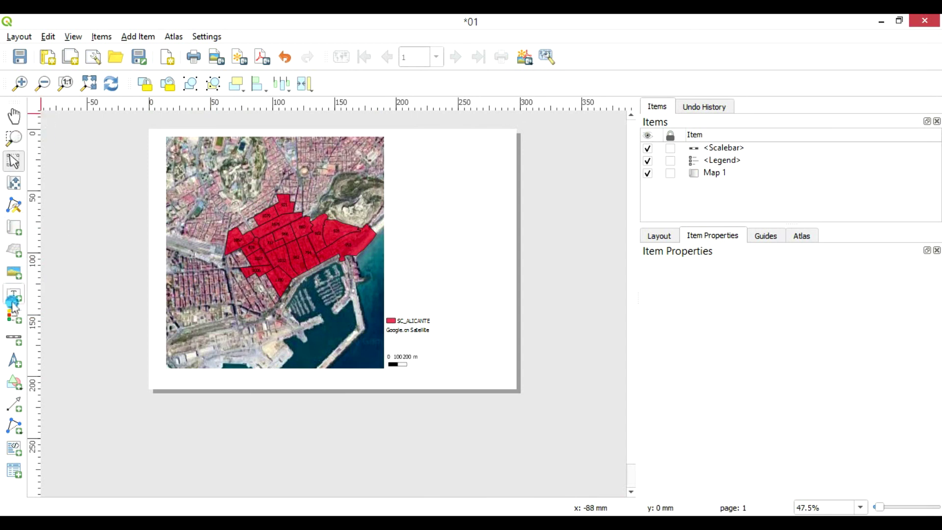